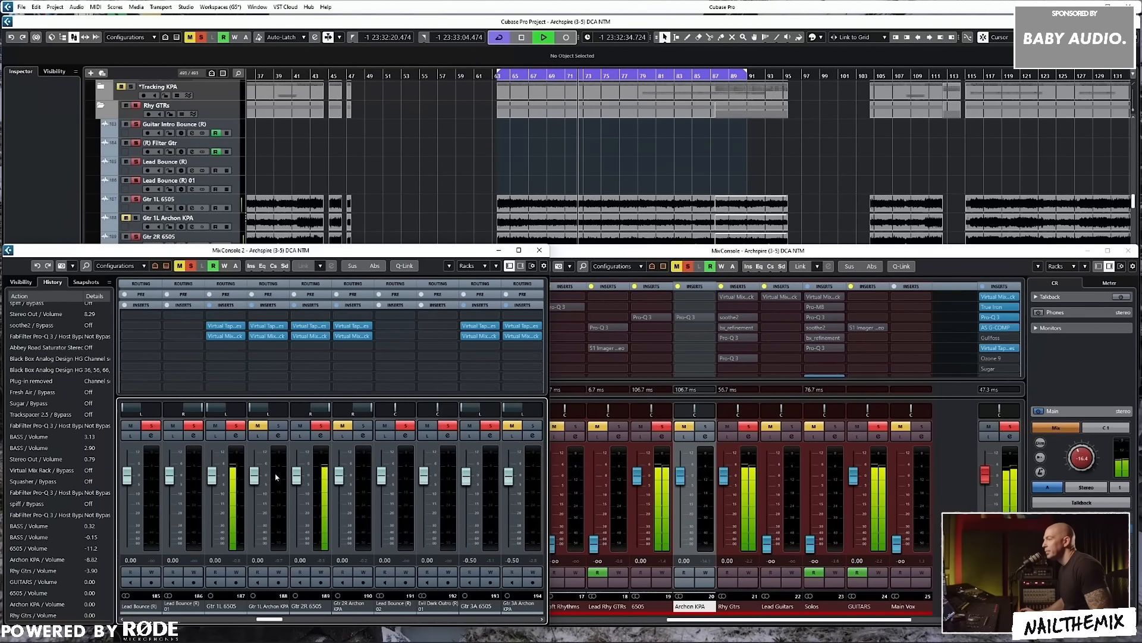
# Reset the Rhy Gtrs group channel's volume to 0.00 in the MixConsole
pyautogui.press('space')
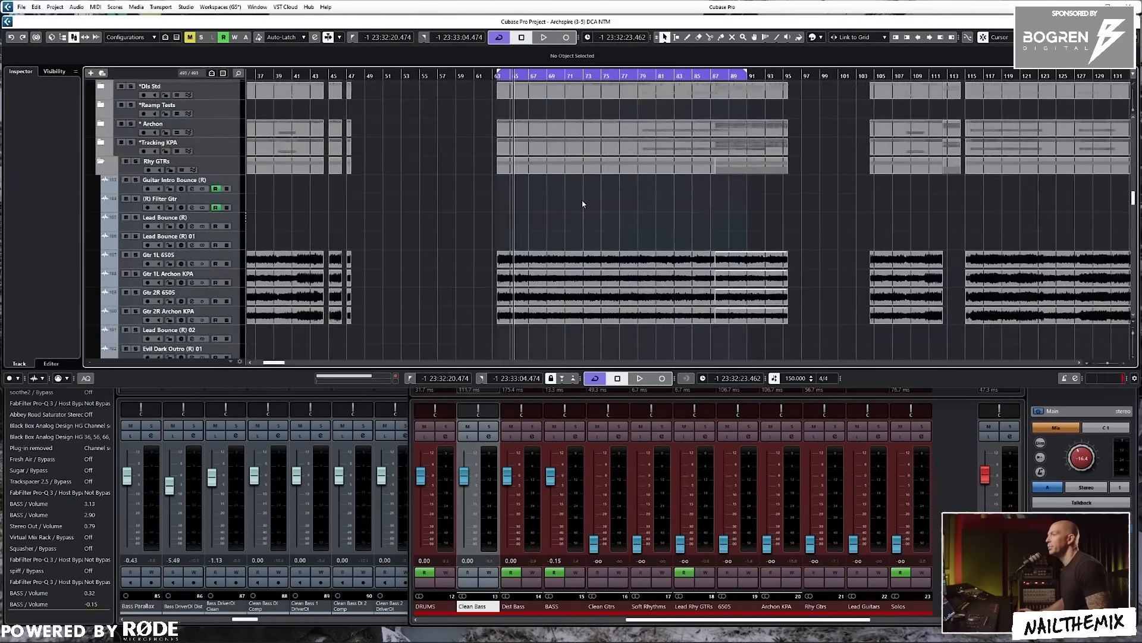
pyautogui.scroll(-3, 589, 227)
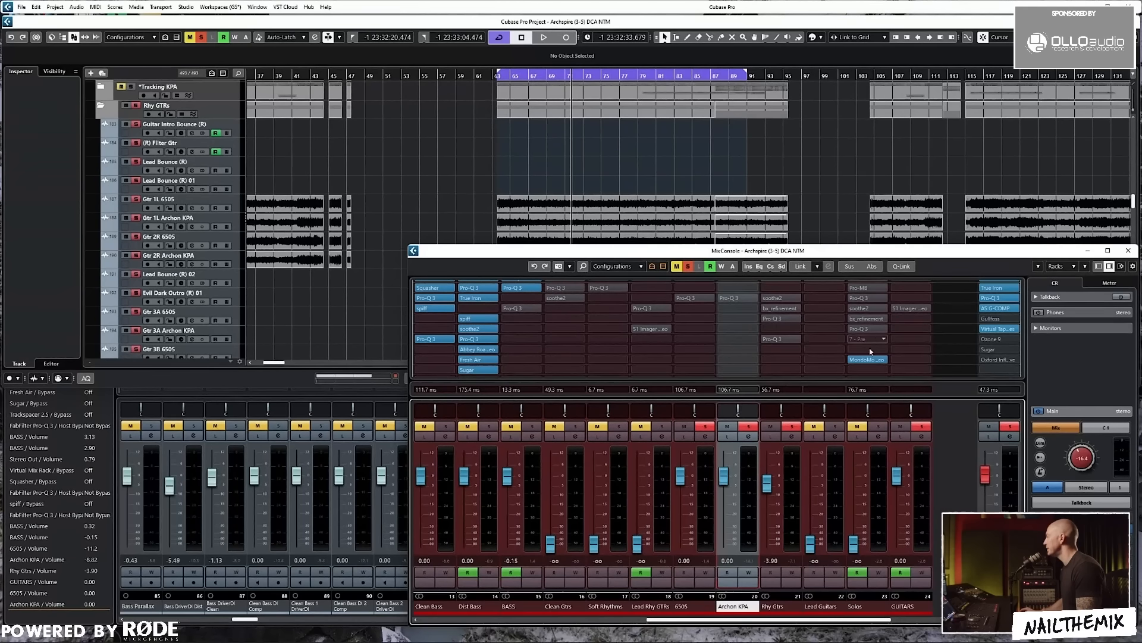
pyautogui.scroll(2, 959, 352)
pyautogui.scroll(-1, 959, 352)
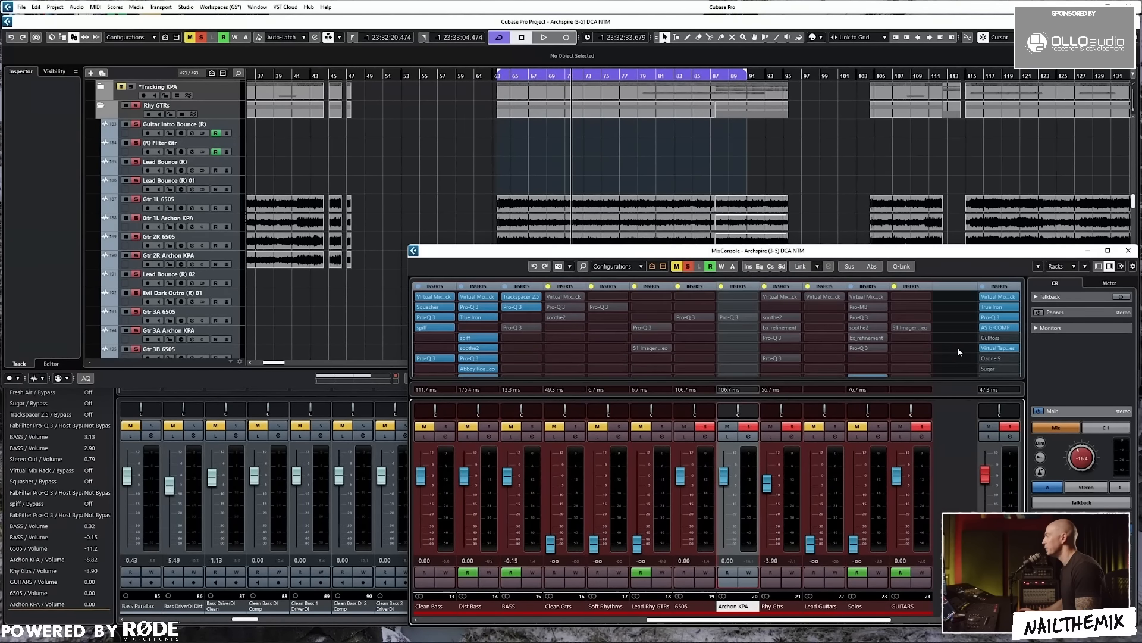
pyautogui.click(400, 455)
pyautogui.click(460, 22)
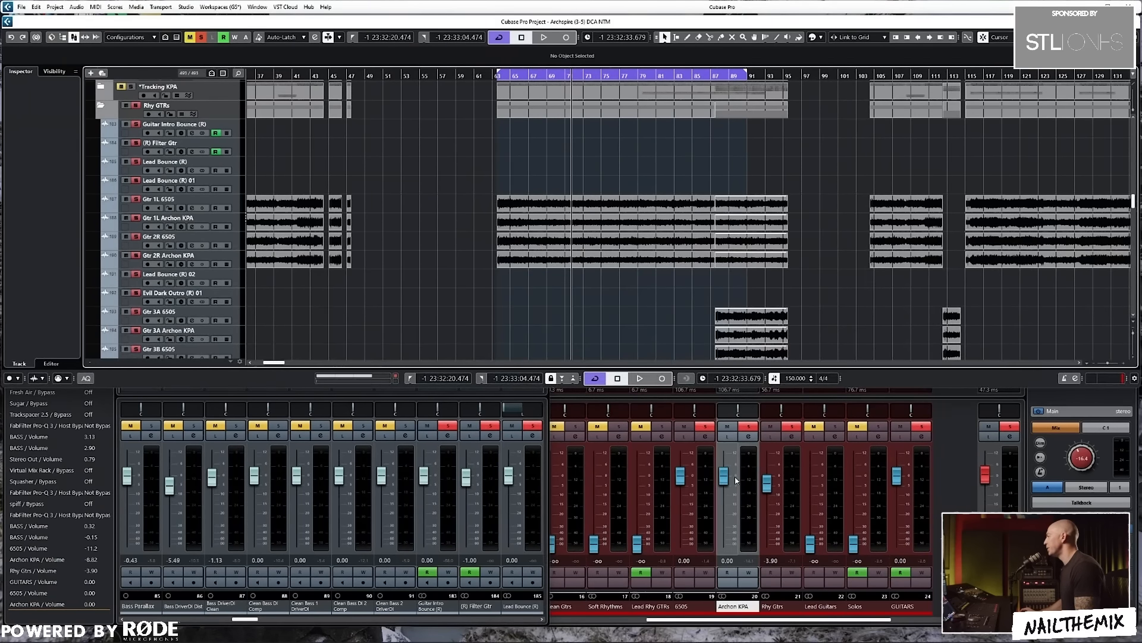
pyautogui.hscroll(1, 701, 499)
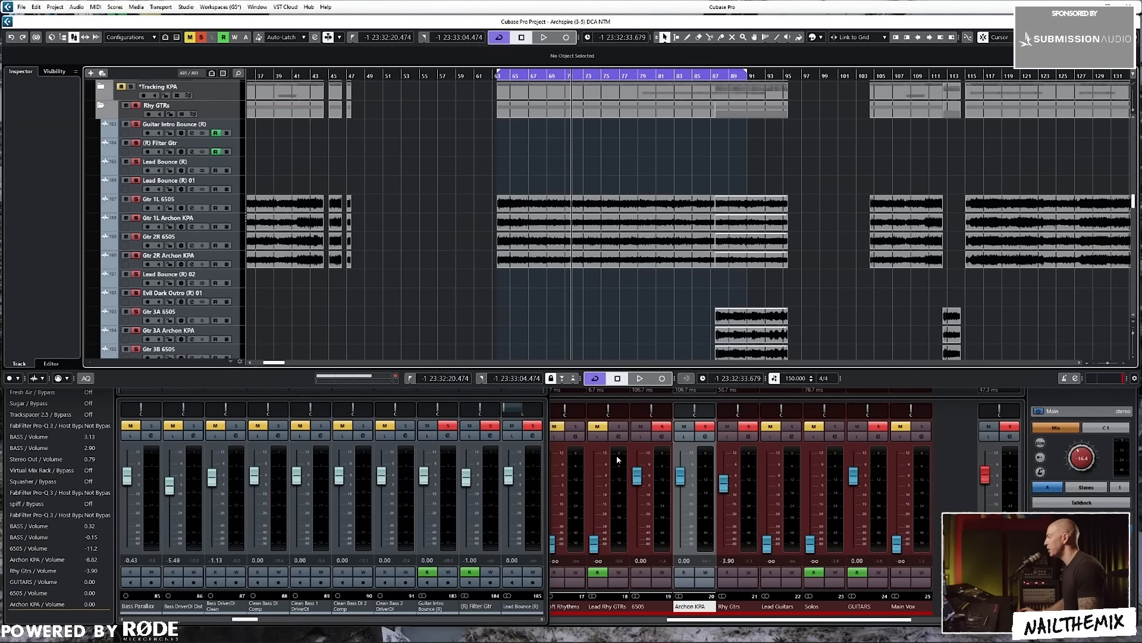
pyautogui.keyDown('ctrl'); pyautogui.click(720, 503); pyautogui.keyUp('ctrl')
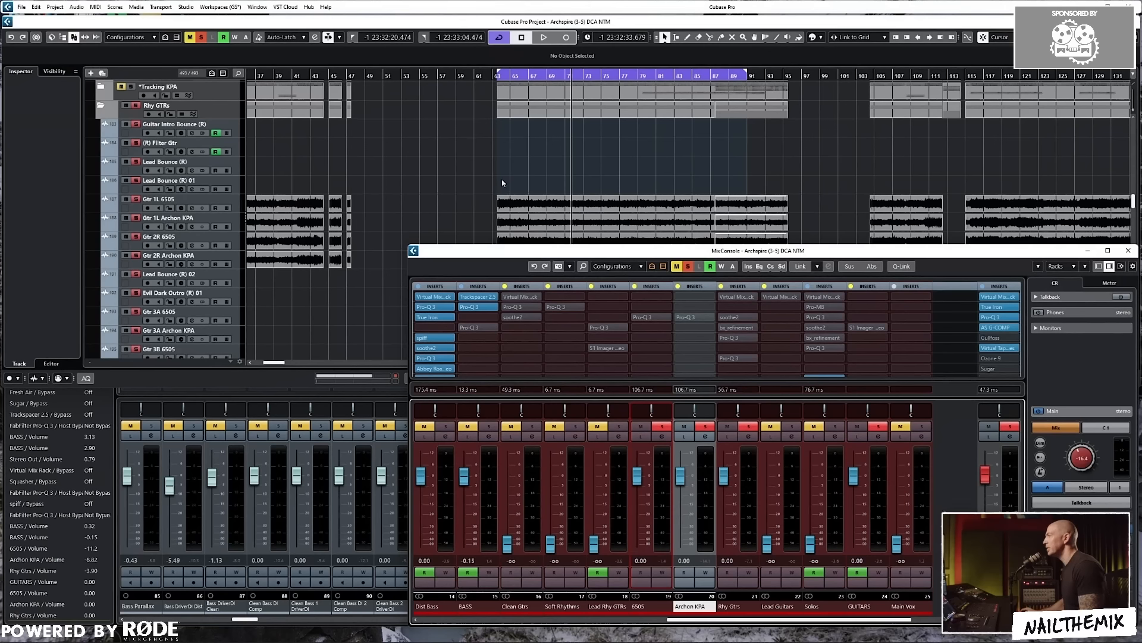
# Play back the soloed 6505 guitars from about bar 64 and show the Gtr 1L and 2R channels in MixConsole 2
pyautogui.click(505, 158)
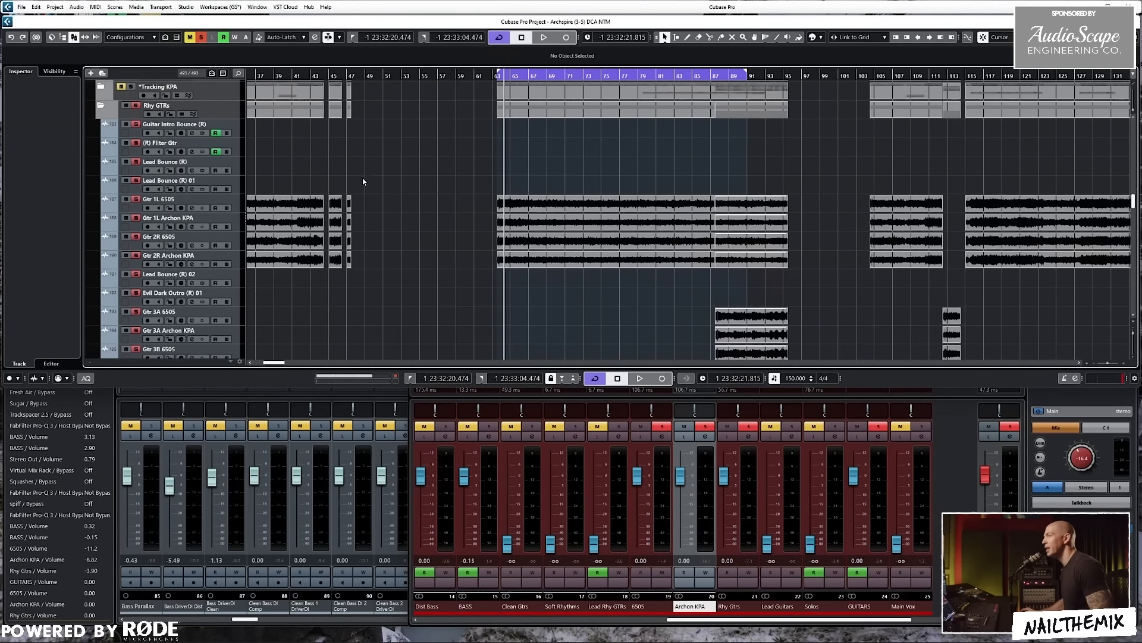
pyautogui.press('space')
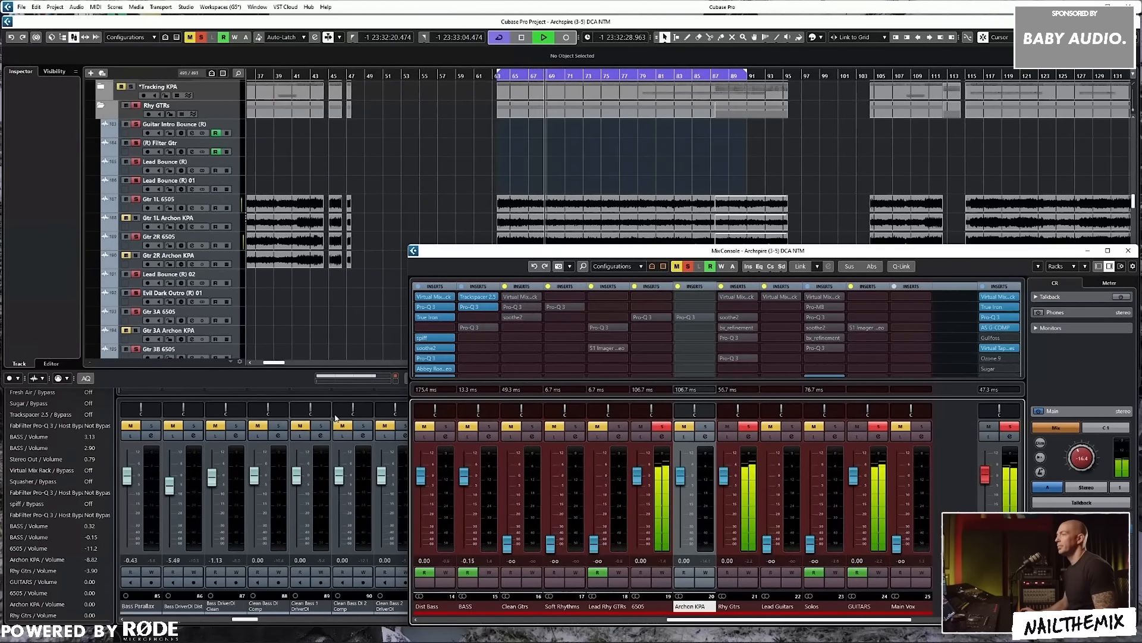
pyautogui.moveTo(237, 619); pyautogui.dragTo(262, 622)
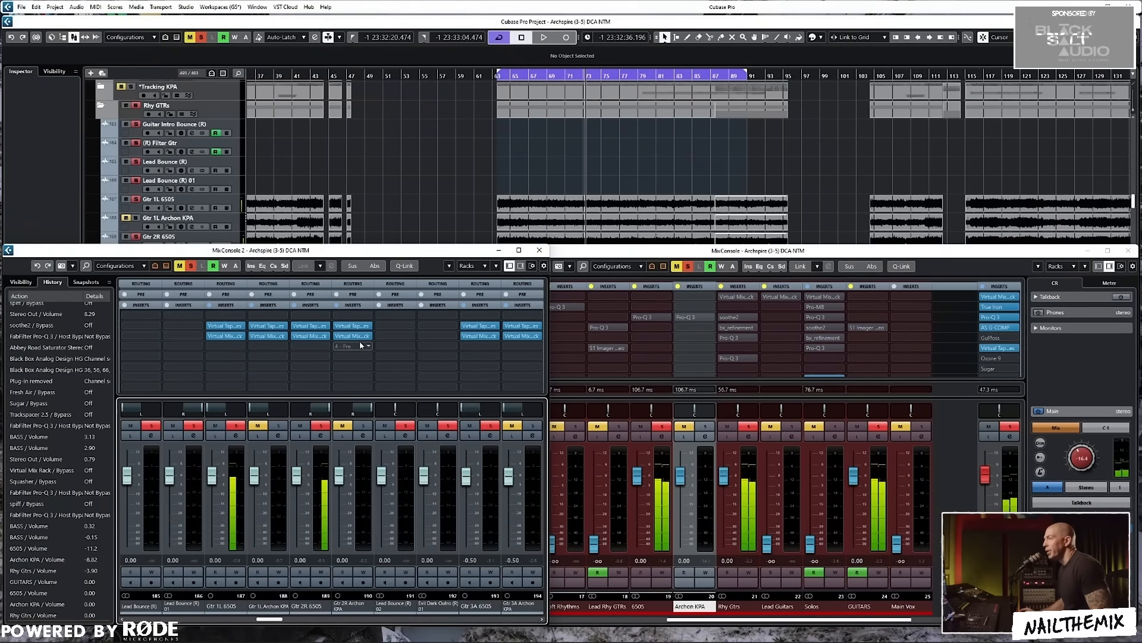
# Examine the two insert plug-ins on Gtr 2R 6505 and the lower insert slots of the guitar channels
pyautogui.click(305, 326)
pyautogui.click(305, 326)
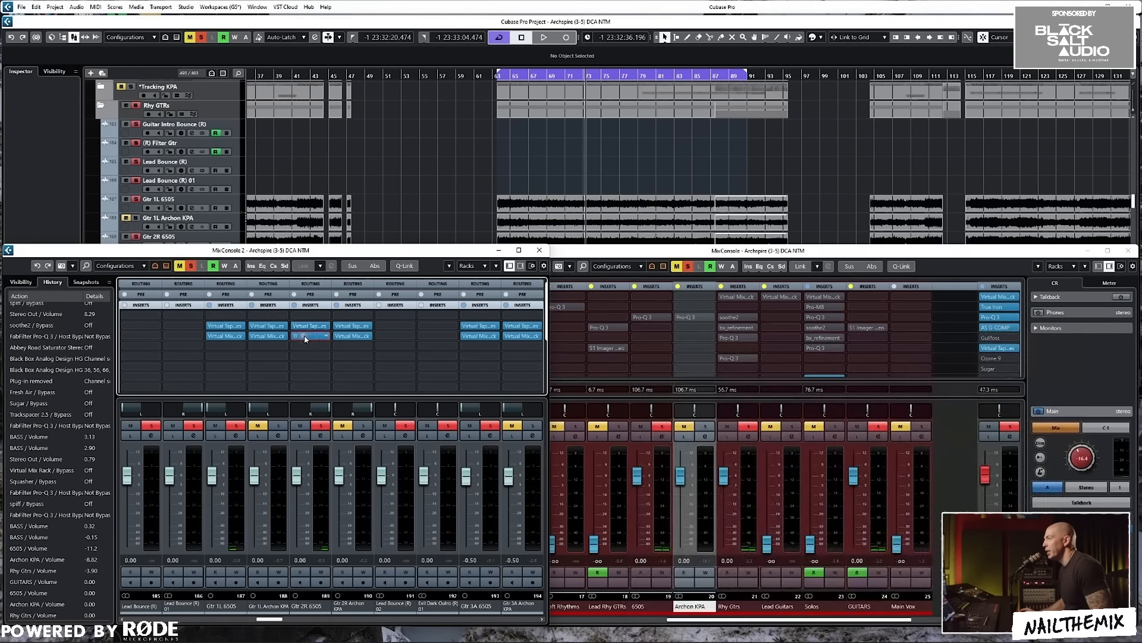
pyautogui.click(303, 336)
pyautogui.click(303, 335)
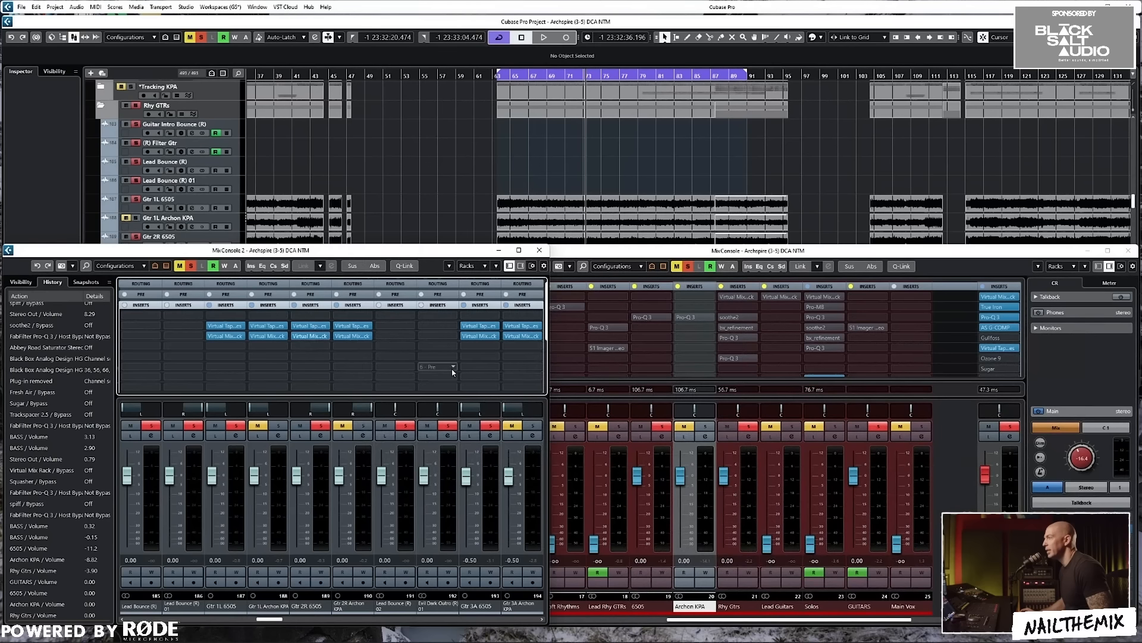
pyautogui.scroll(-3, 459, 370)
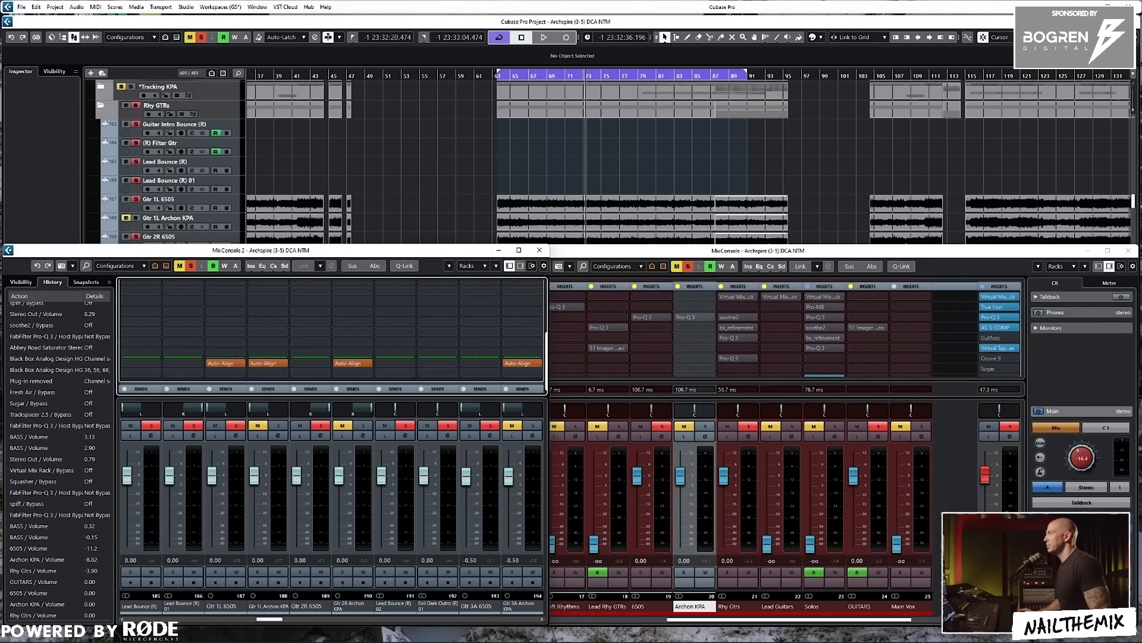
# Return to the project timeline and listen to the soloed guitars from near the start of the loop
pyautogui.click(580, 21)
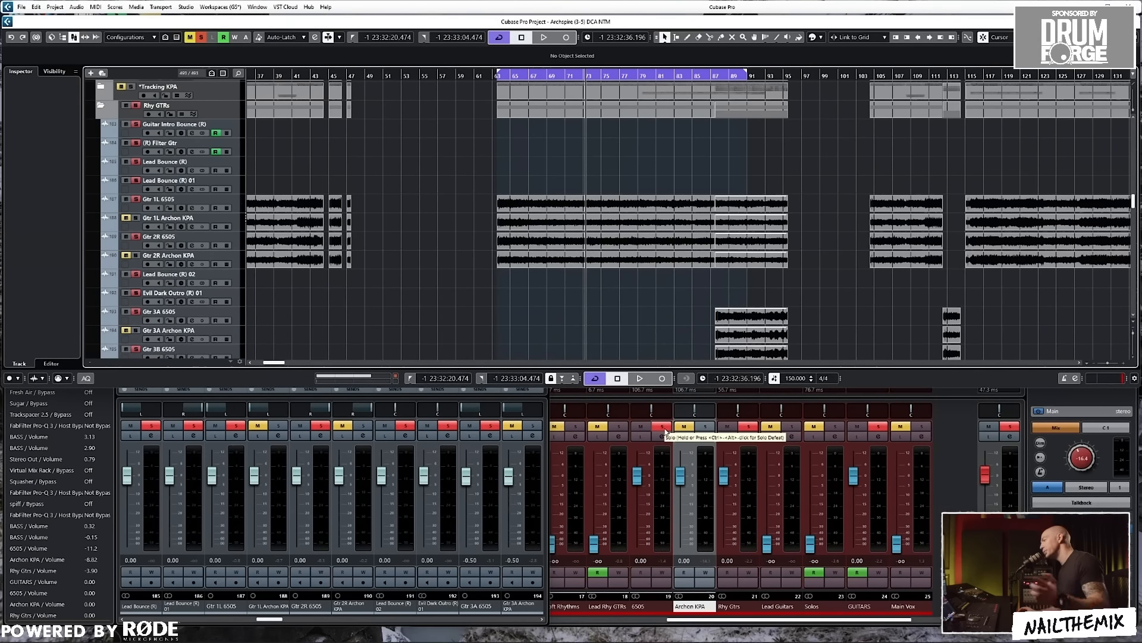
pyautogui.click(511, 158)
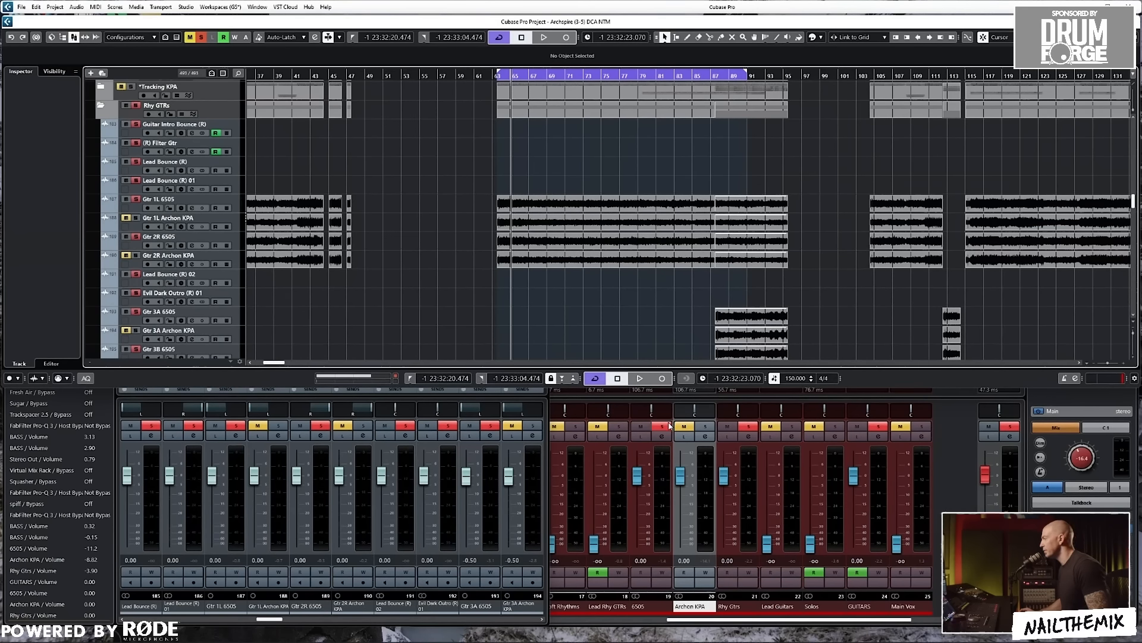
pyautogui.press('space')
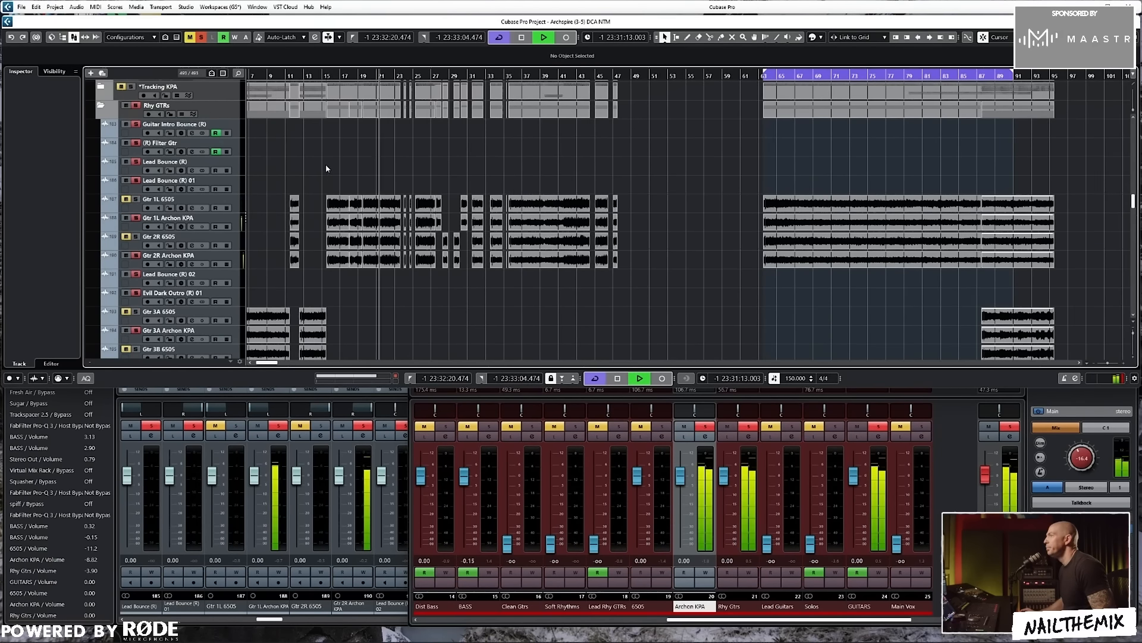
# Play the guitar section from bar 15 and set the cycle range from about bar 15 to bar 23.5
pyautogui.click(325, 76)
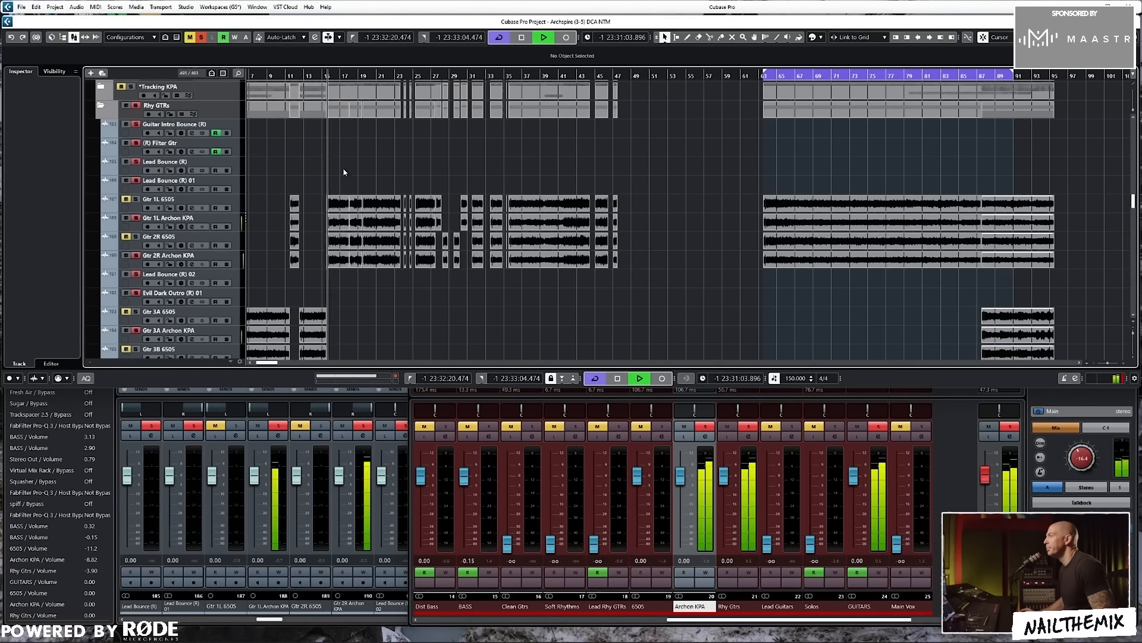
pyautogui.keyDown('ctrl'); pyautogui.click(324, 76); pyautogui.keyUp('ctrl')
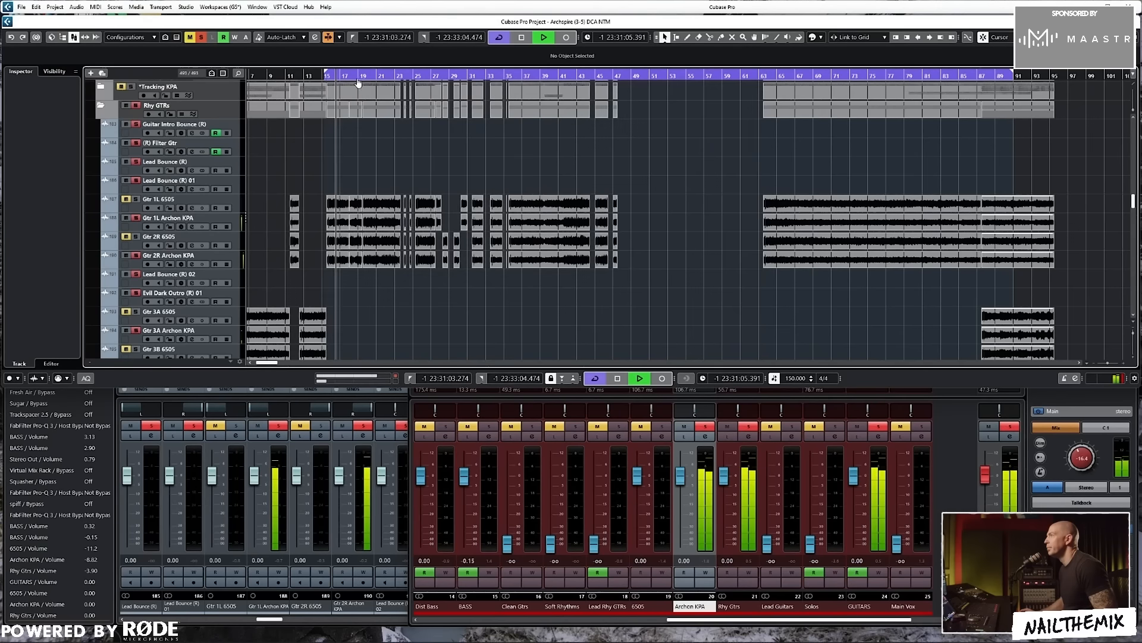
pyautogui.keyDown('alt'); pyautogui.click(403, 78); pyautogui.keyUp('alt')
pyautogui.keyDown('ctrl'); pyautogui.scroll(4, 392, 203); pyautogui.keyUp('ctrl')
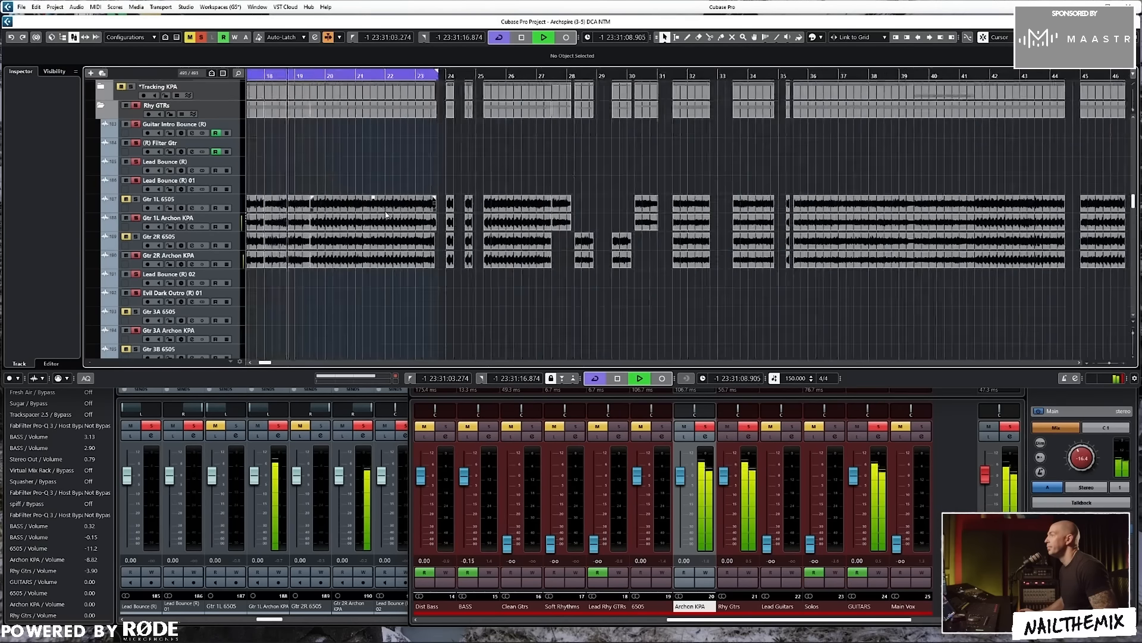
pyautogui.hscroll(-3, 387, 215)
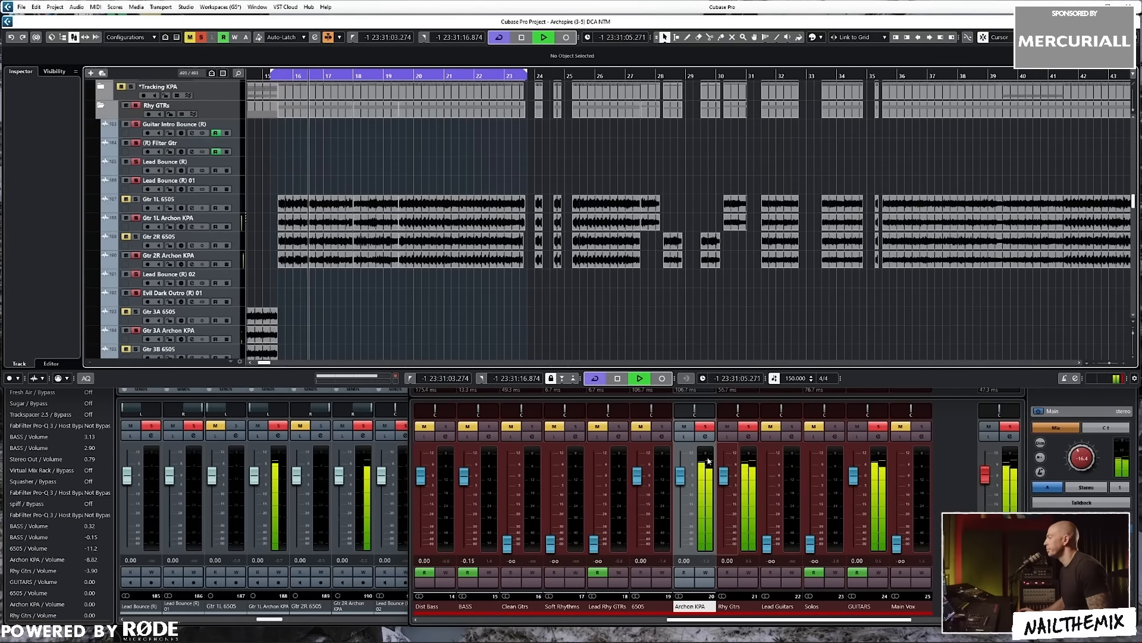
# Solo the 6505 group in place of Archon KPA and listen to it in the new loop
pyautogui.press('space')
pyautogui.click(661, 427)
pyautogui.click(707, 427)
pyautogui.press('space')
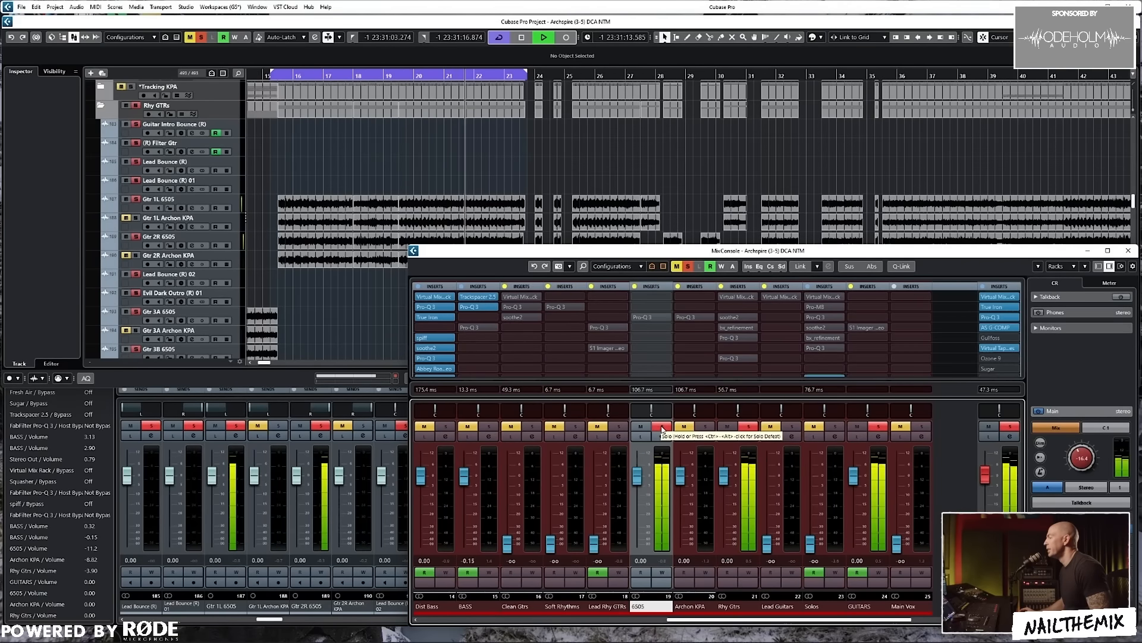
pyautogui.press('space')
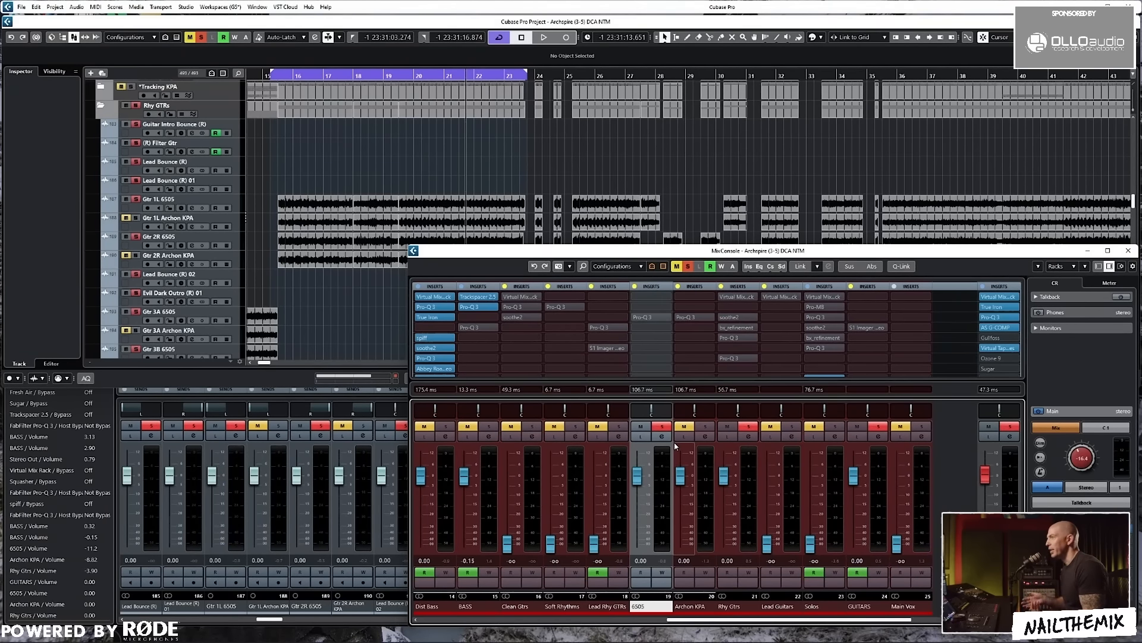
# Solo Archon KPA alongside 6505, pull its fader fully down, and raise it to -11.2 during playback
pyautogui.click(706, 427)
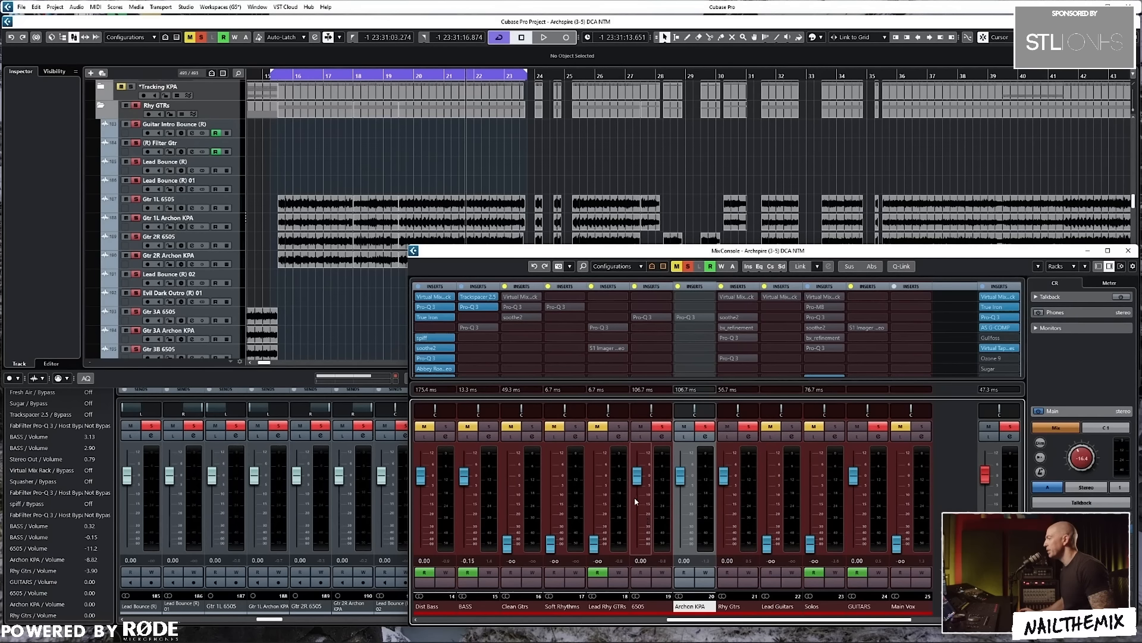
pyautogui.moveTo(681, 491); pyautogui.dragTo(681, 541)
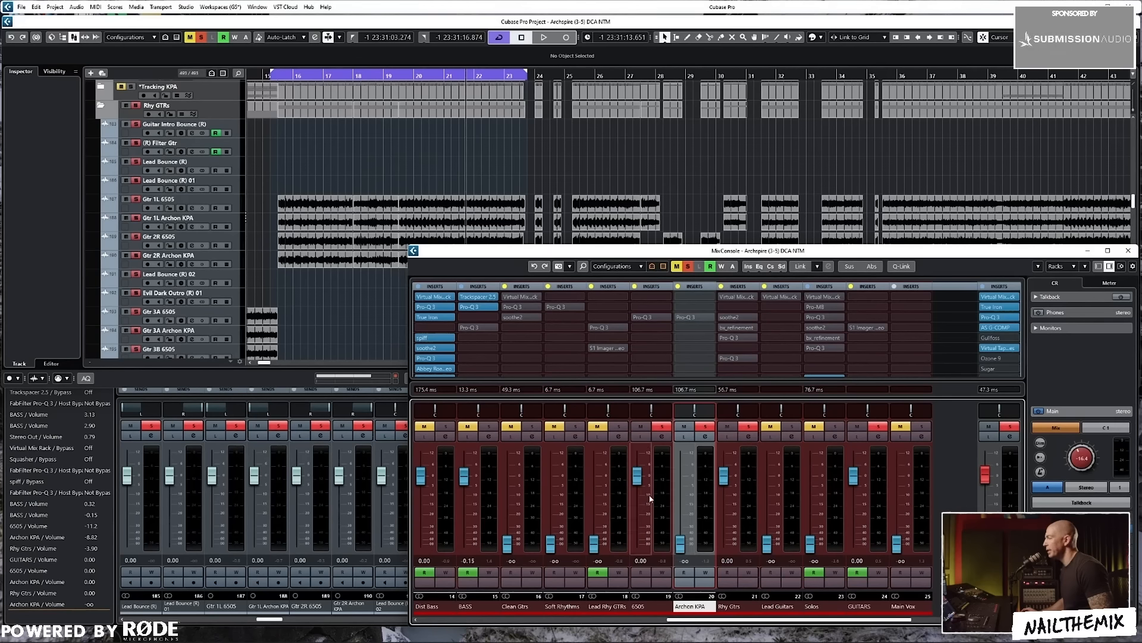
pyautogui.press('space')
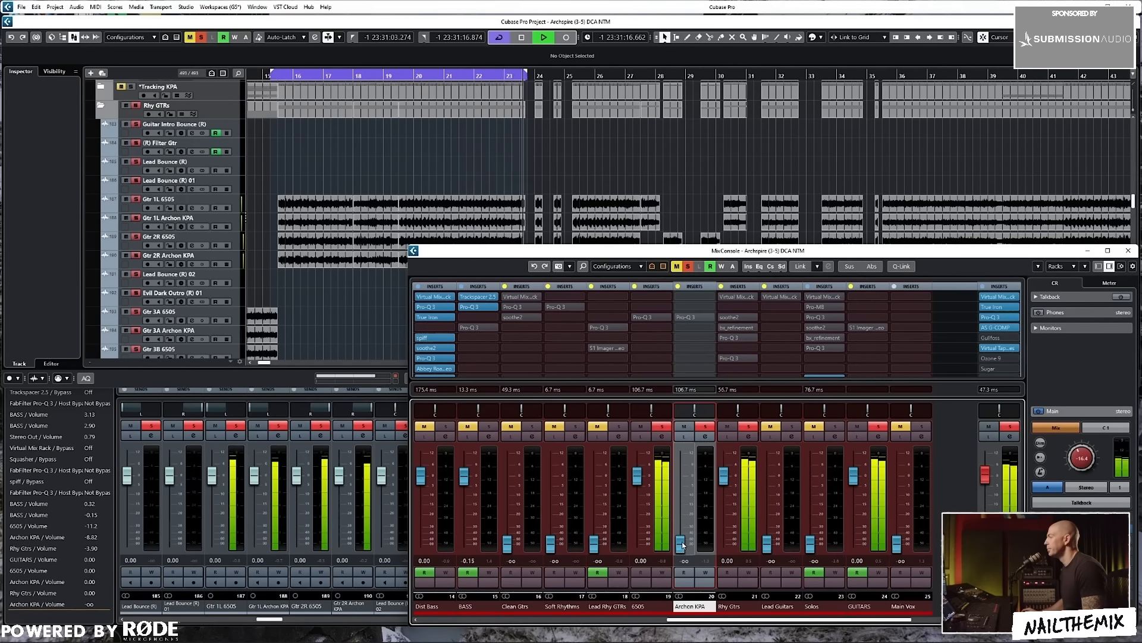
pyautogui.moveTo(682, 547); pyautogui.dragTo(682, 499)
# Compare the guitars without and with Archon KPA soloed during playback, and fine-tune its fader to -11.0
pyautogui.click(705, 428)
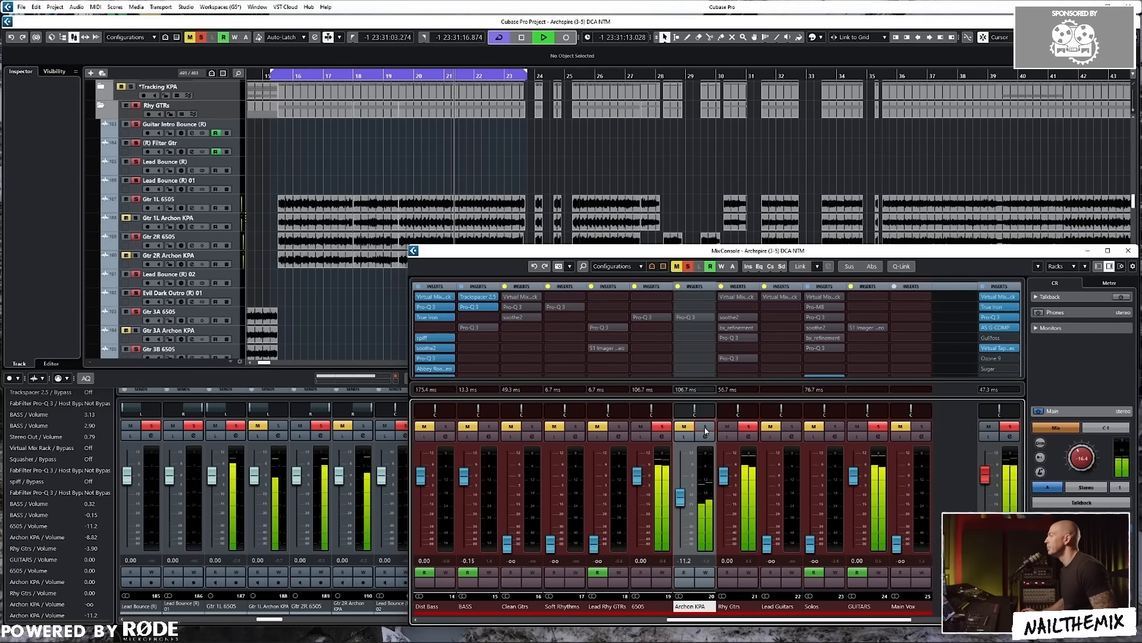
pyautogui.click(706, 428)
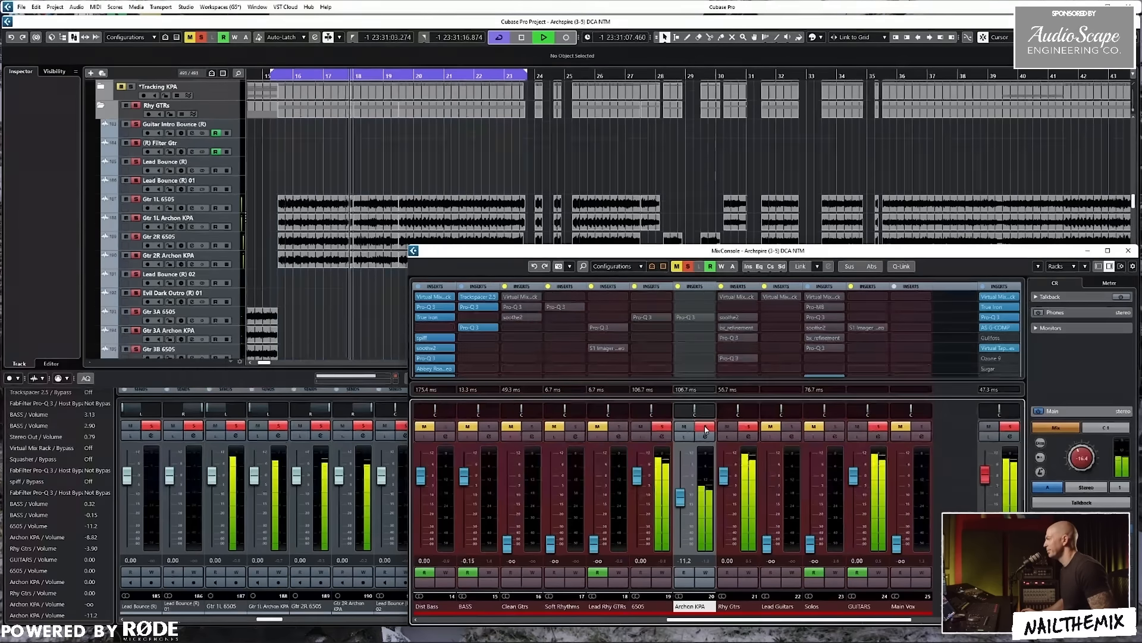
pyautogui.press('space')
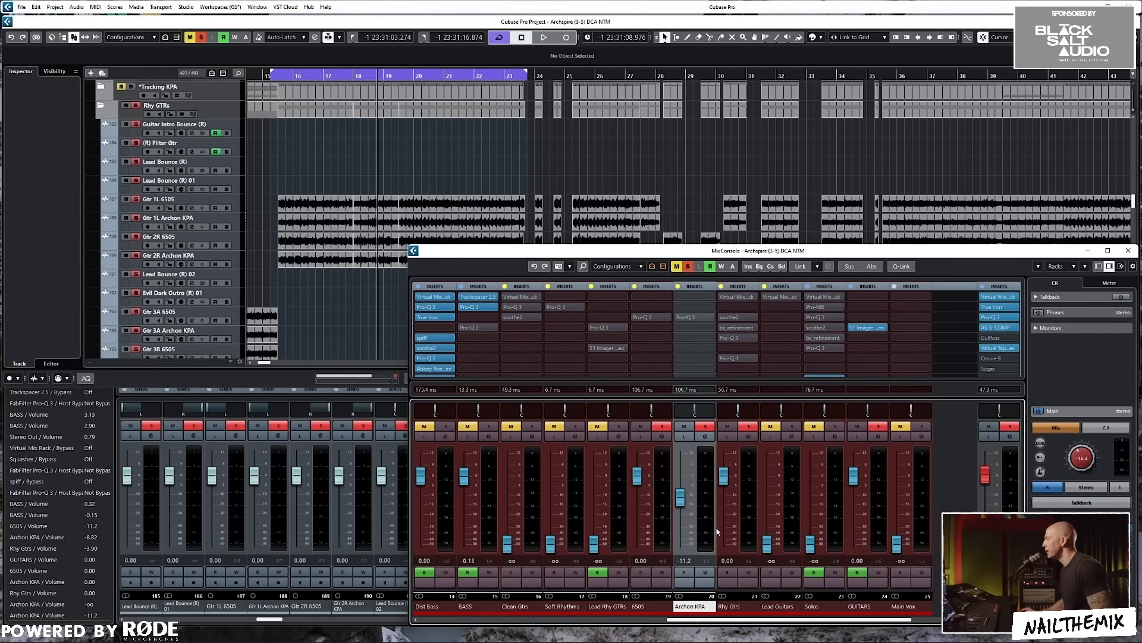
pyautogui.press('space')
pyautogui.moveTo(680, 501); pyautogui.dragTo(681, 500)
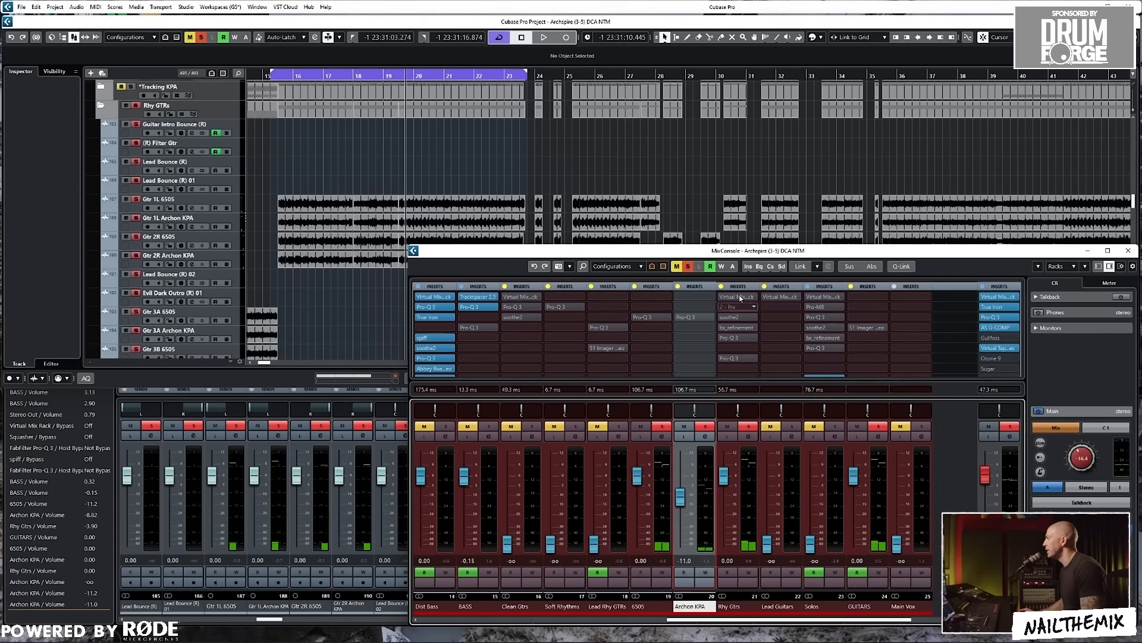
# Clear the solos on the guitar groups and solo only the 6505 group
pyautogui.click(749, 428)
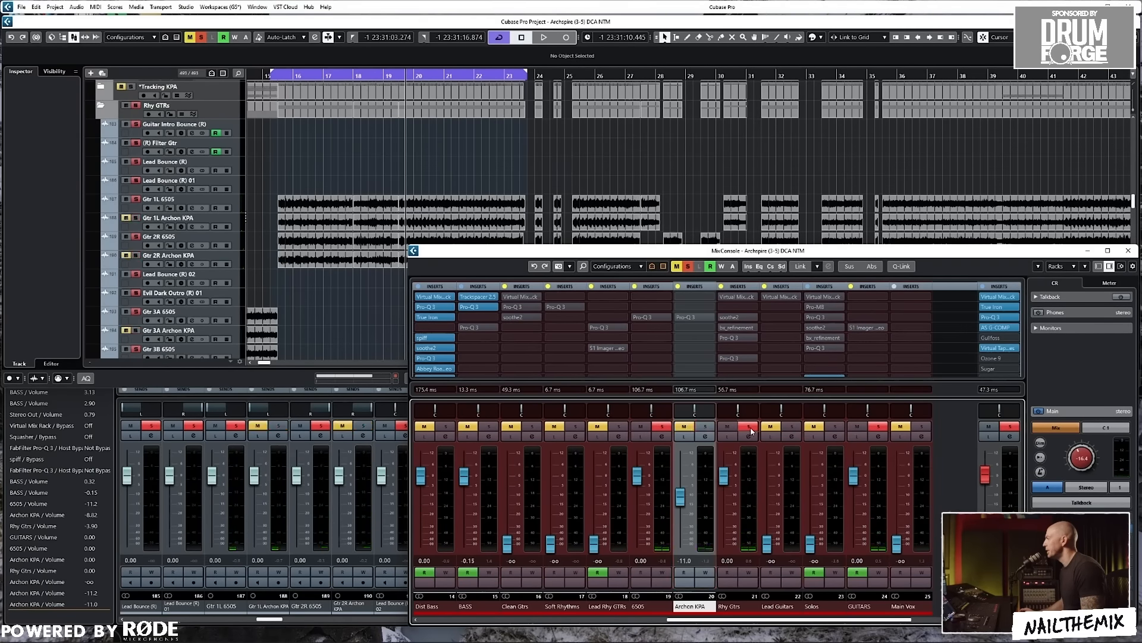
pyautogui.click(750, 428)
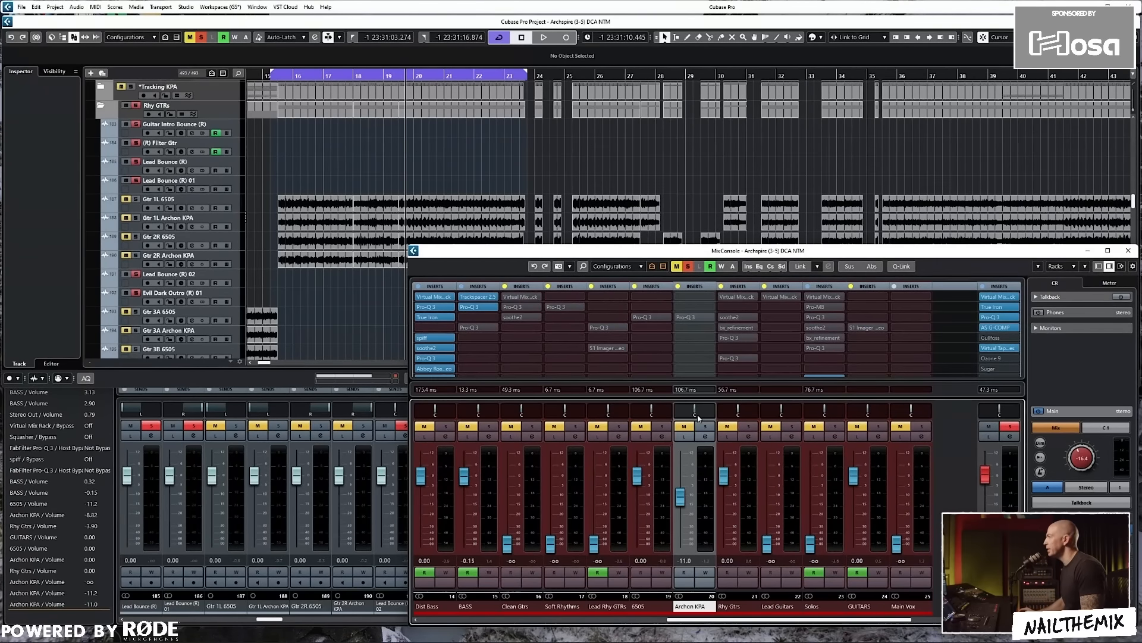
pyautogui.click(662, 426)
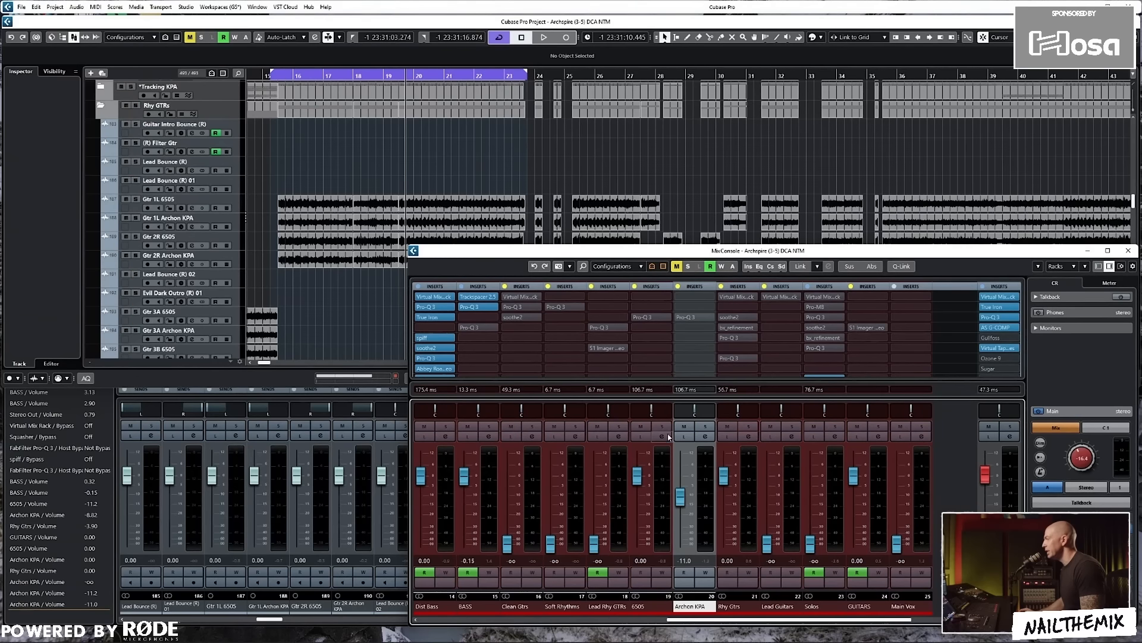
# Examine the Pro-Q 3 insert on the 6505 group, close it, and bring up the Archon KPA group's Pro-Q 3 curve
pyautogui.click(644, 317)
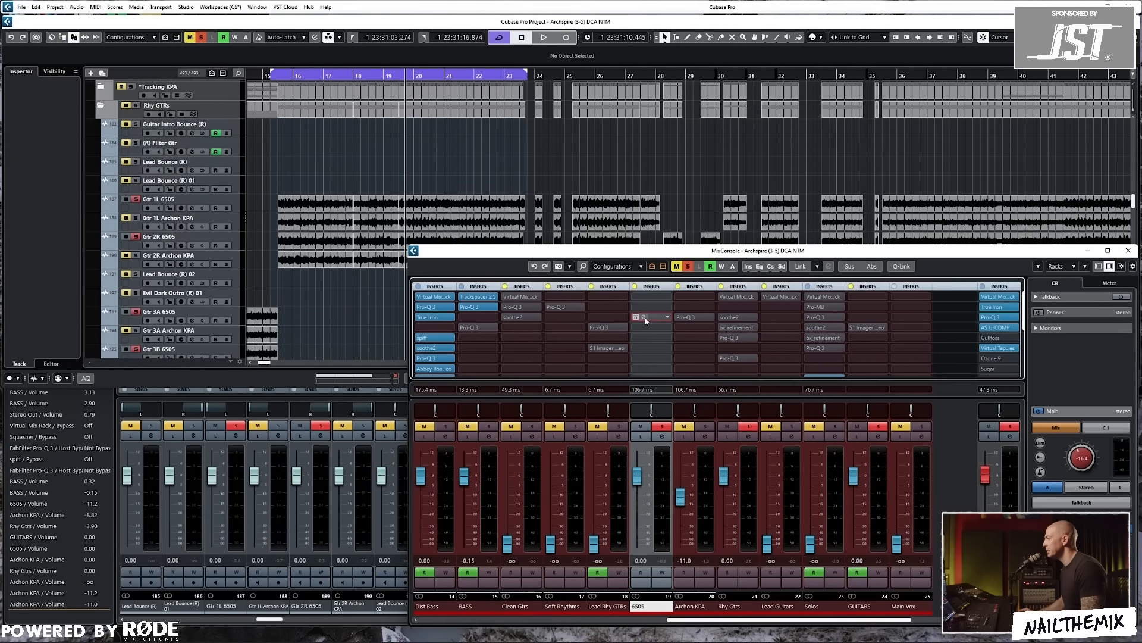
pyautogui.moveTo(807, 248); pyautogui.dragTo(512, 90)
pyautogui.click(942, 88)
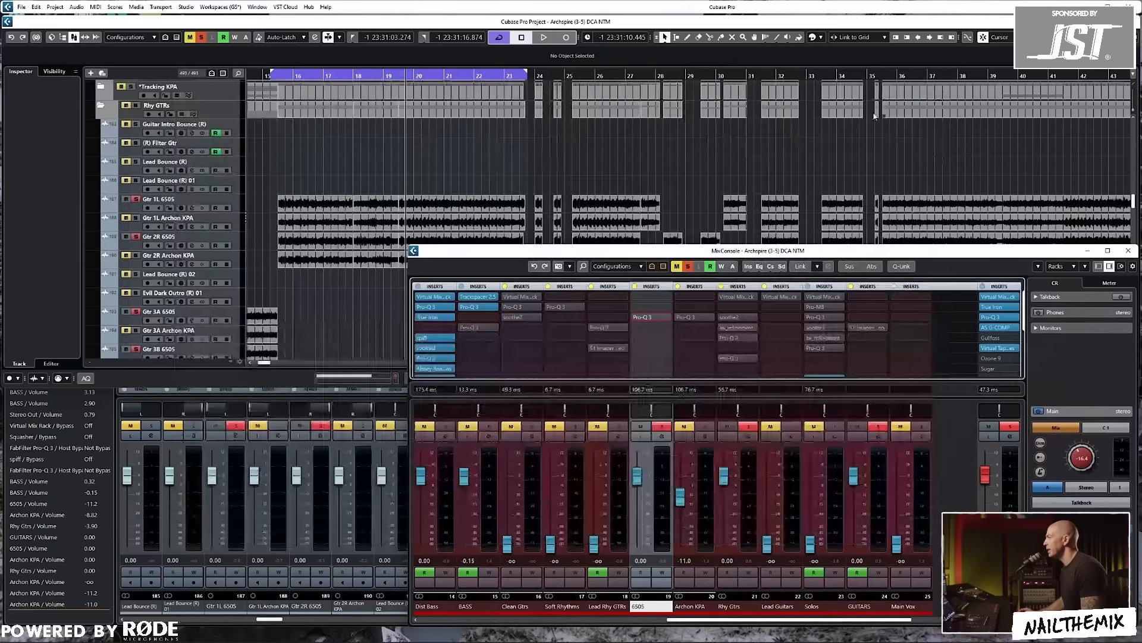
pyautogui.click(690, 318)
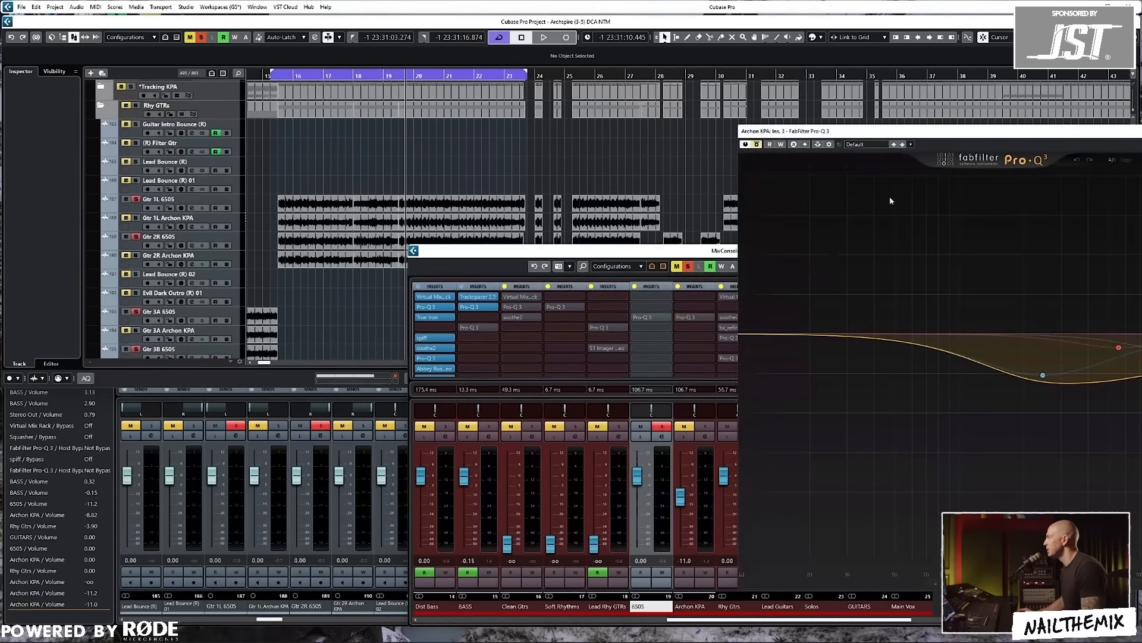
pyautogui.moveTo(966, 133); pyautogui.dragTo(415, 114)
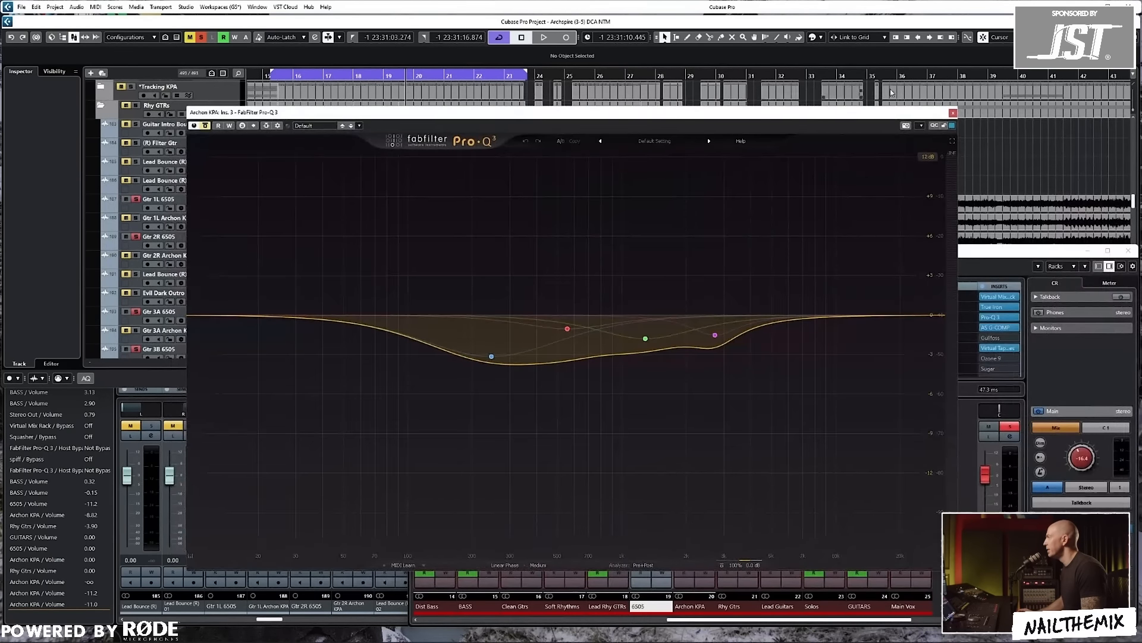
# Solo-audition the 6505 group while activating its bypassed Pro-Q 3, inspect its cuts, and close both guitar groups' EQ windows
pyautogui.click(953, 113)
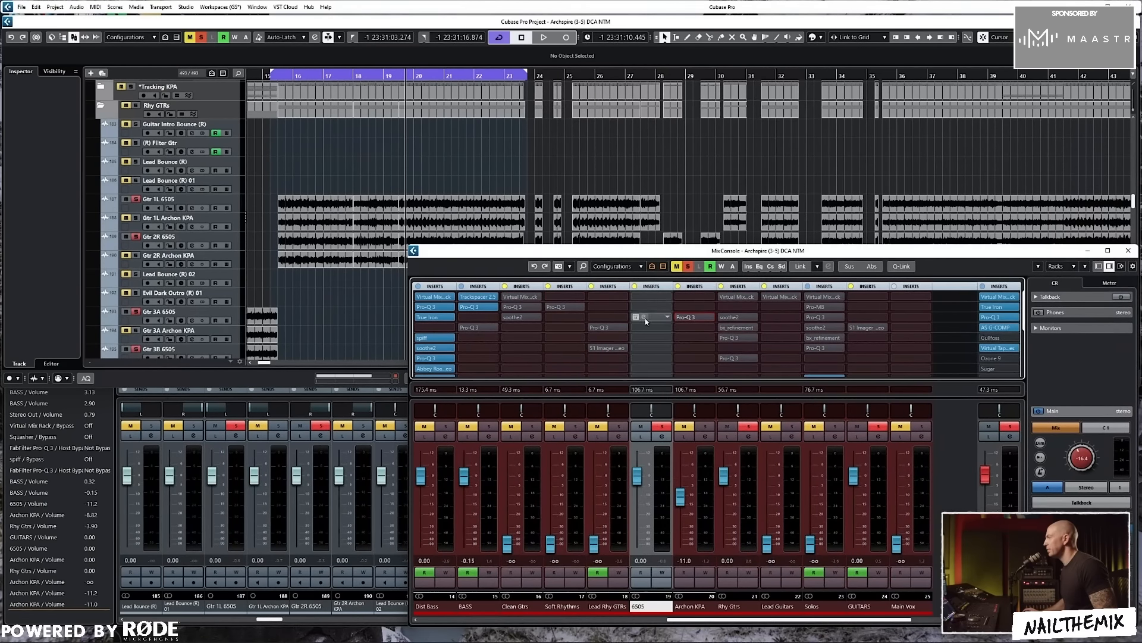
pyautogui.press('space')
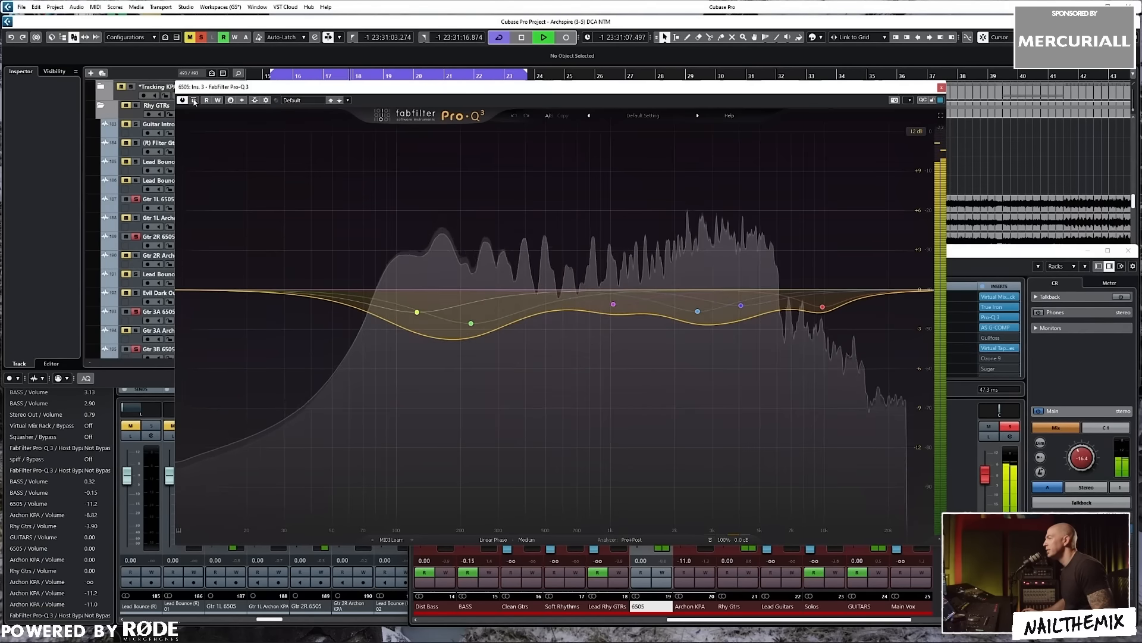
pyautogui.press('space')
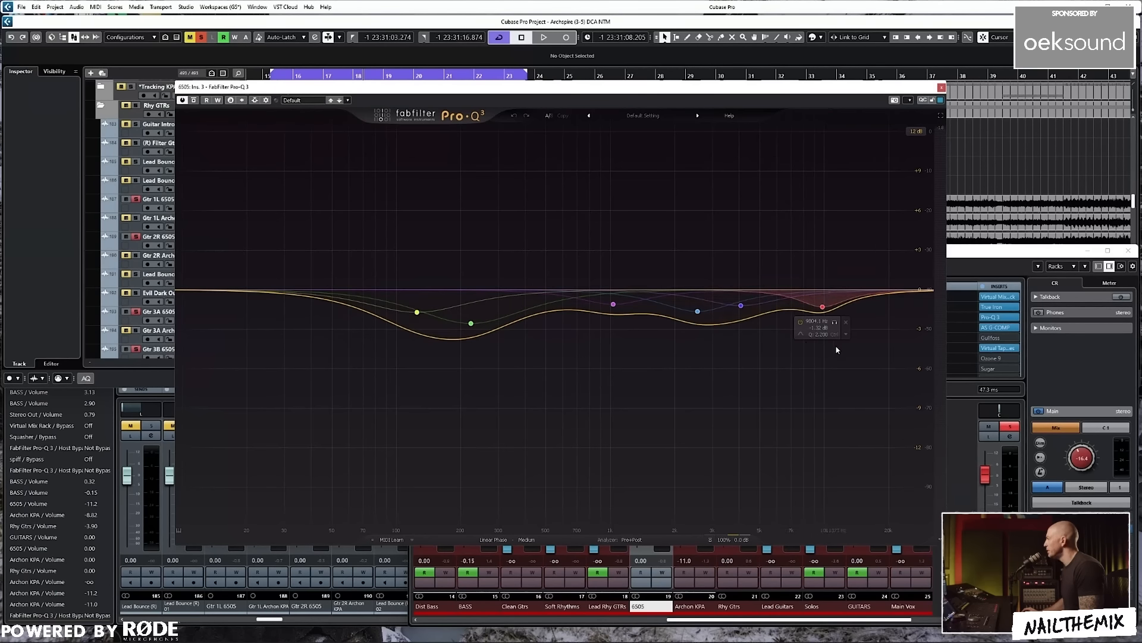
pyautogui.moveTo(632, 88); pyautogui.dragTo(654, 98)
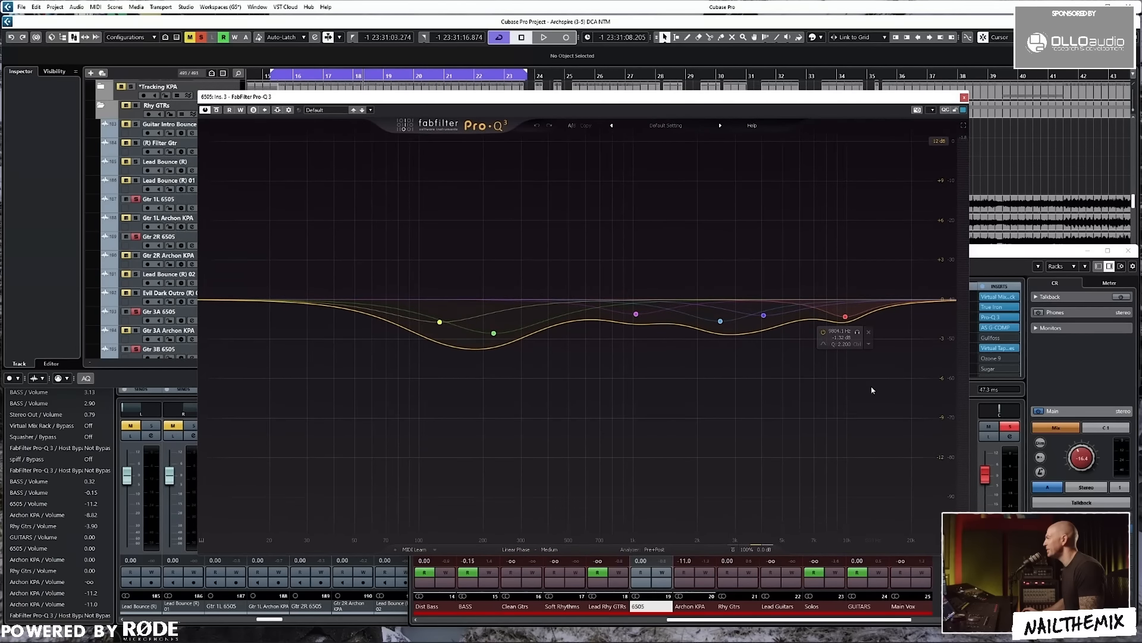
pyautogui.click(965, 97)
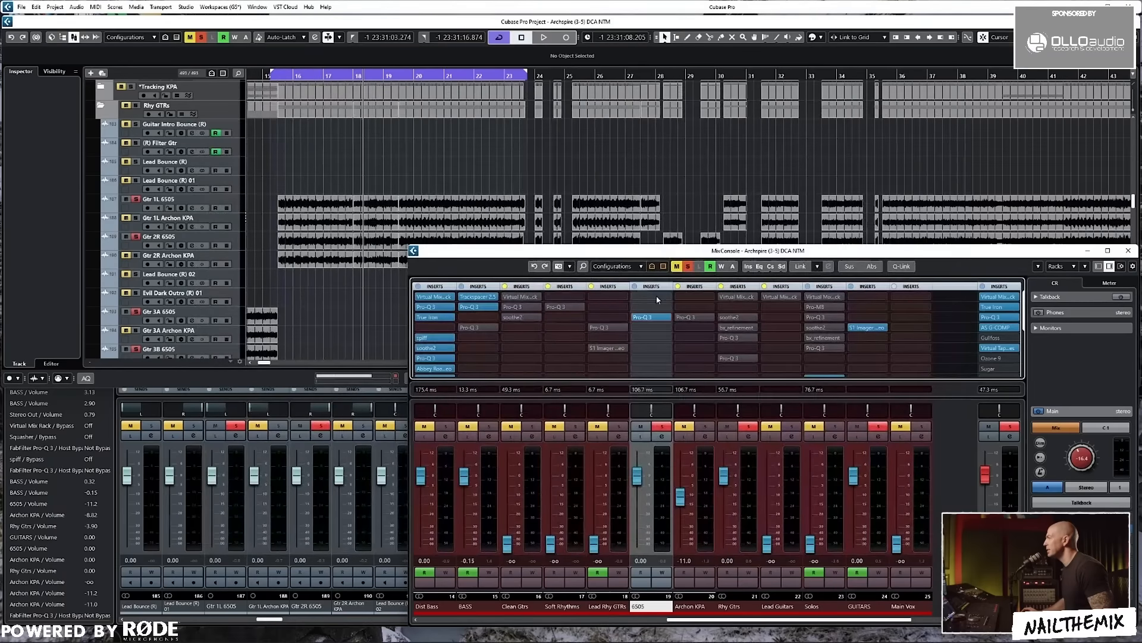
# Solo only Archon KPA, compare its Pro-Q 3 bypassed and active during playback, leave the EQ active, and close it
pyautogui.click(705, 427)
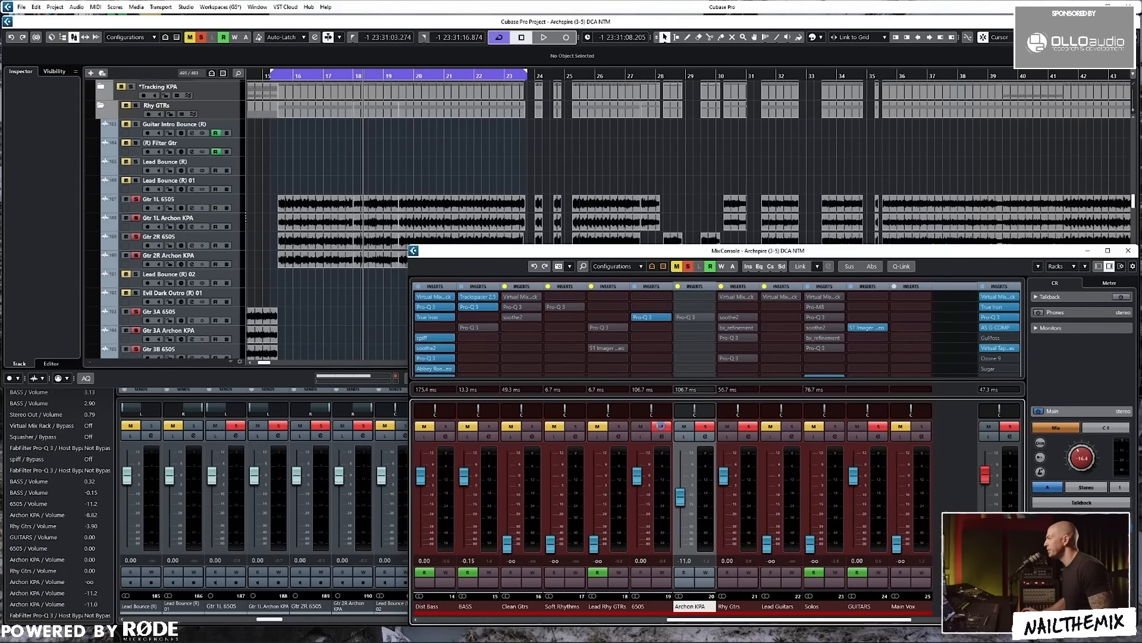
pyautogui.click(688, 317)
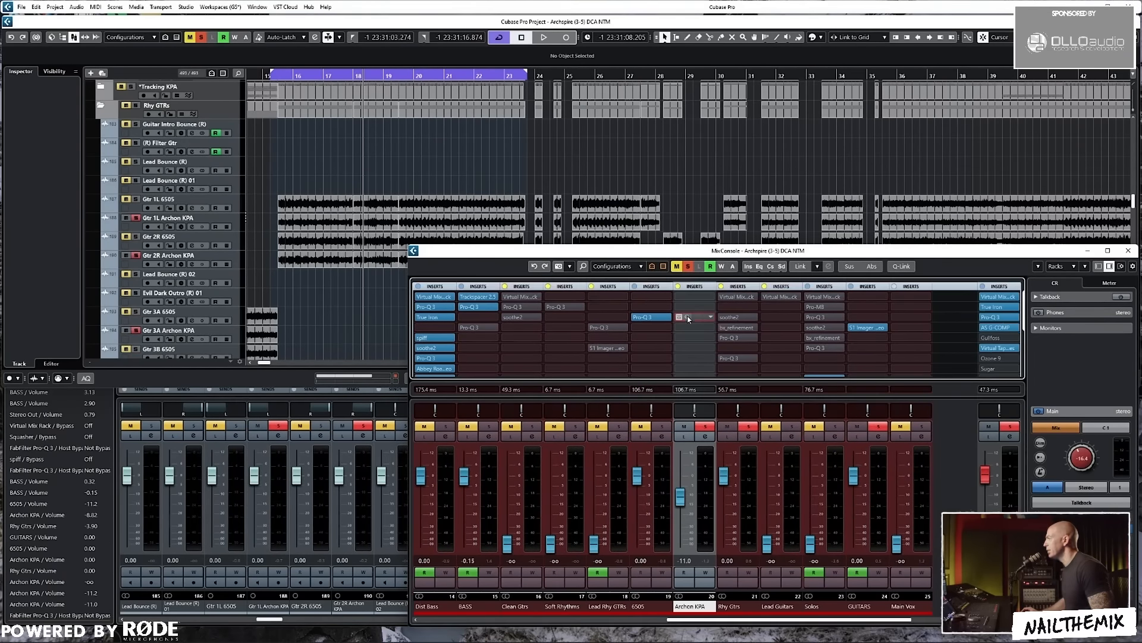
pyautogui.press('space')
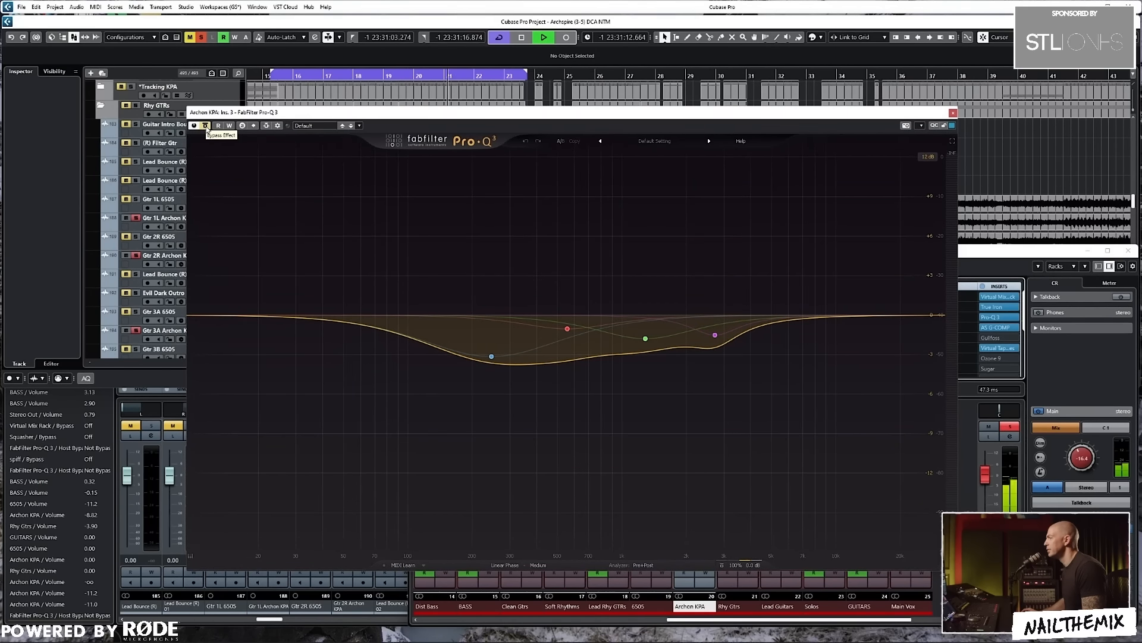
pyautogui.click(205, 127)
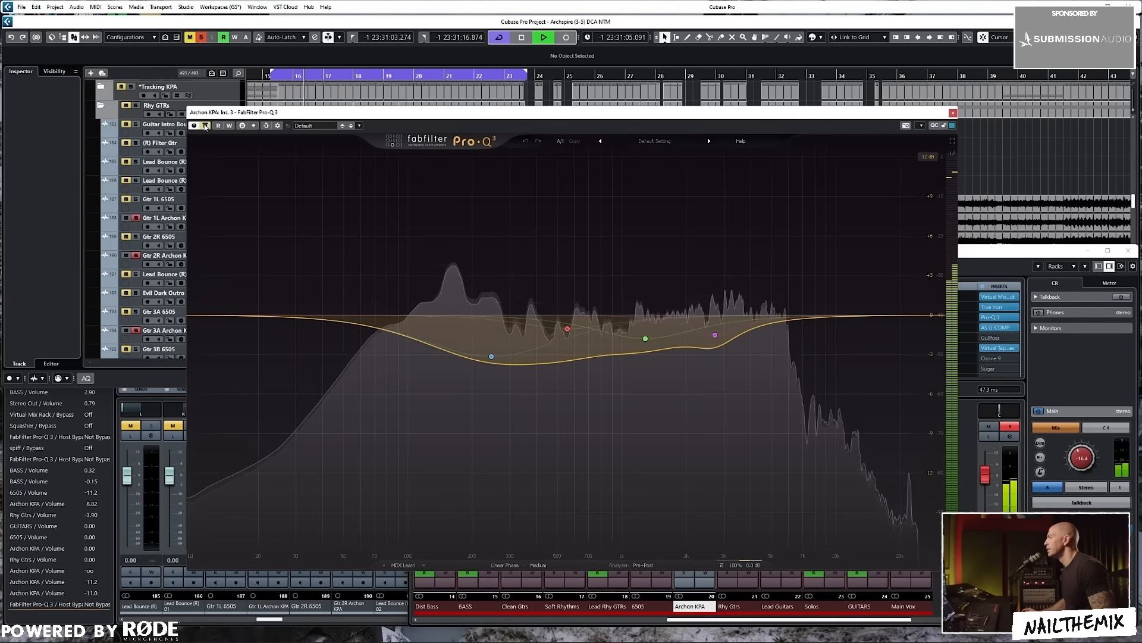
pyautogui.press('space')
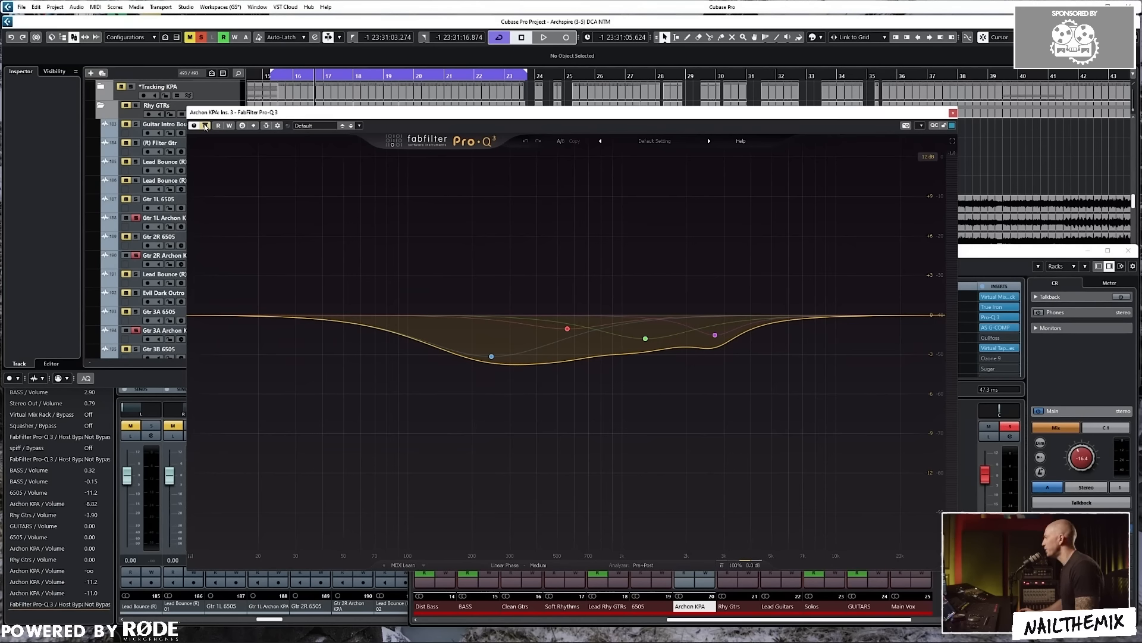
pyautogui.click(205, 125)
pyautogui.press('space')
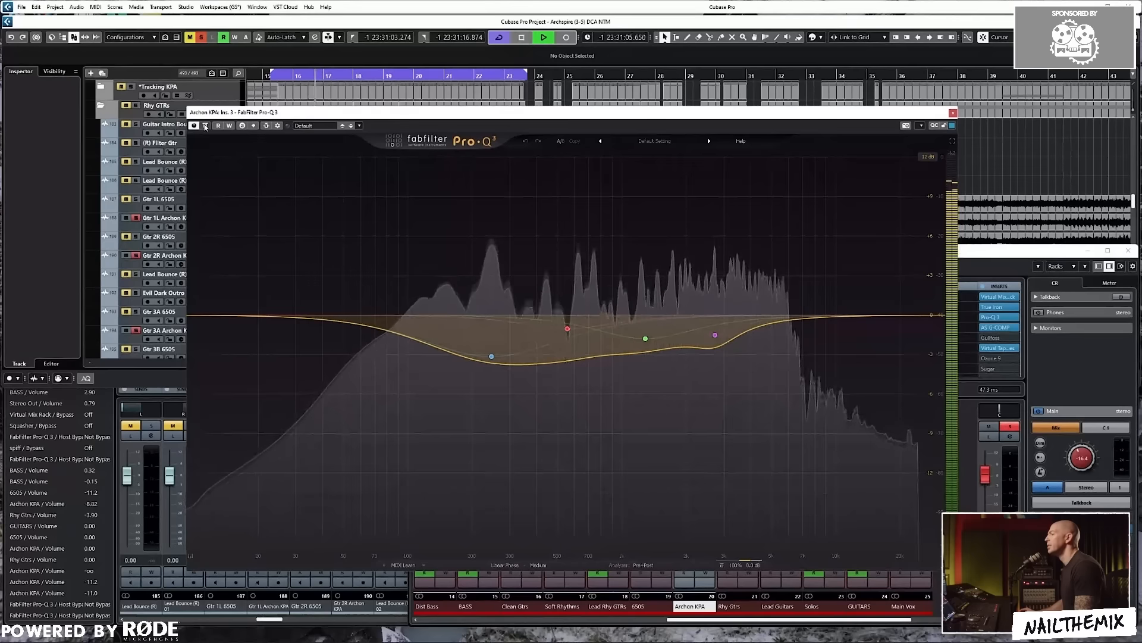
pyautogui.click(953, 114)
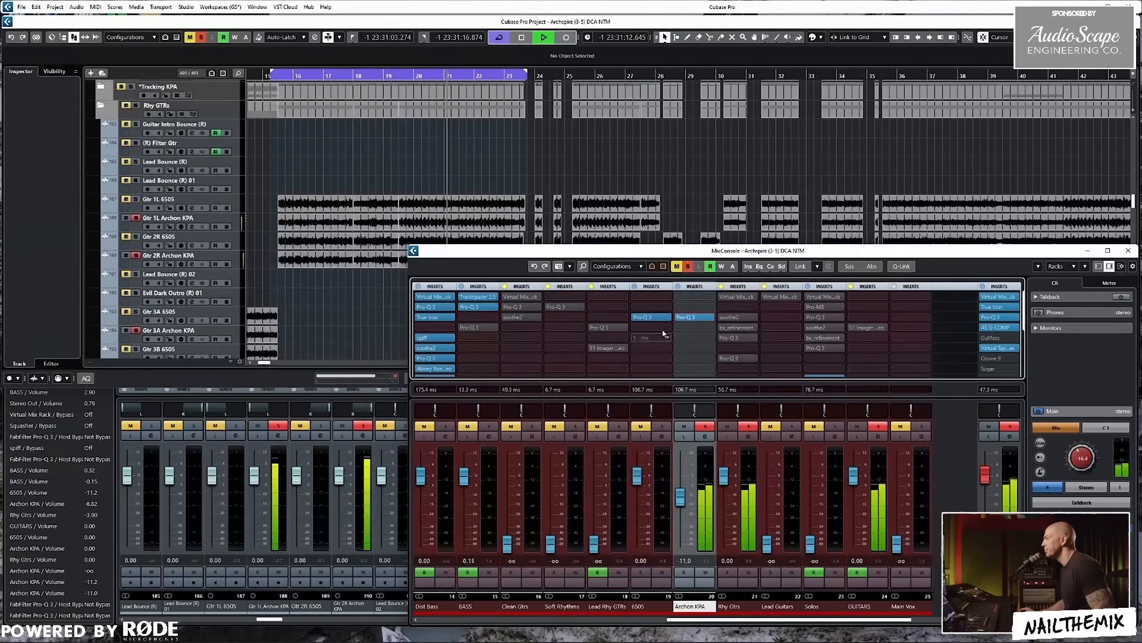
# Inspect the 6505 group's Pro-Q 3 curve and its phase mode options, keeping Linear Phase
pyautogui.click(649, 317)
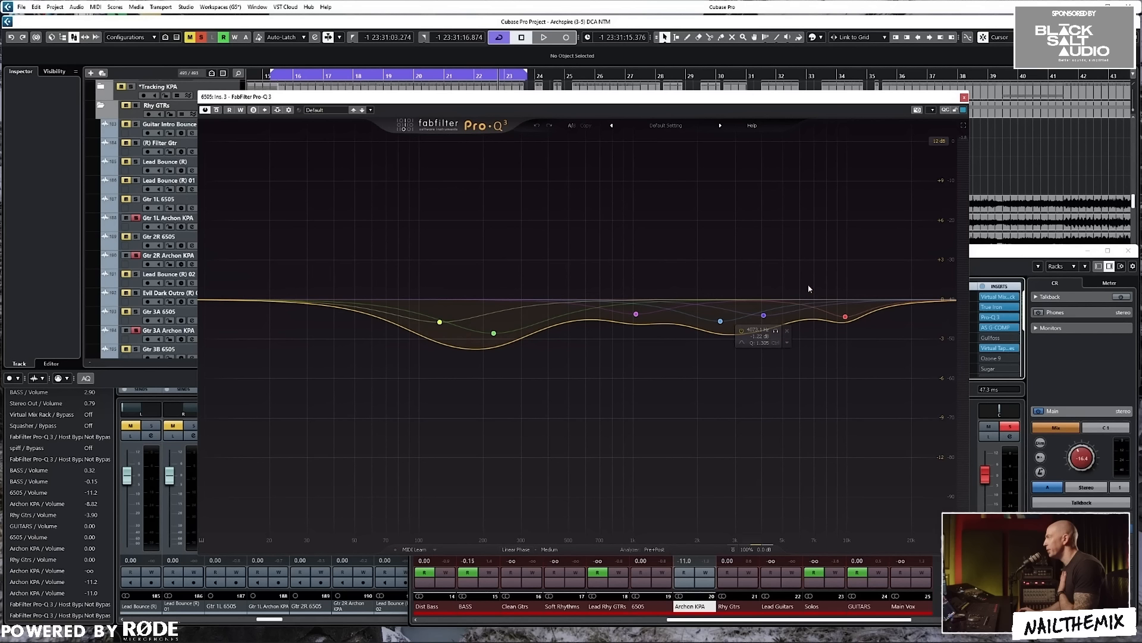
pyautogui.click(513, 550)
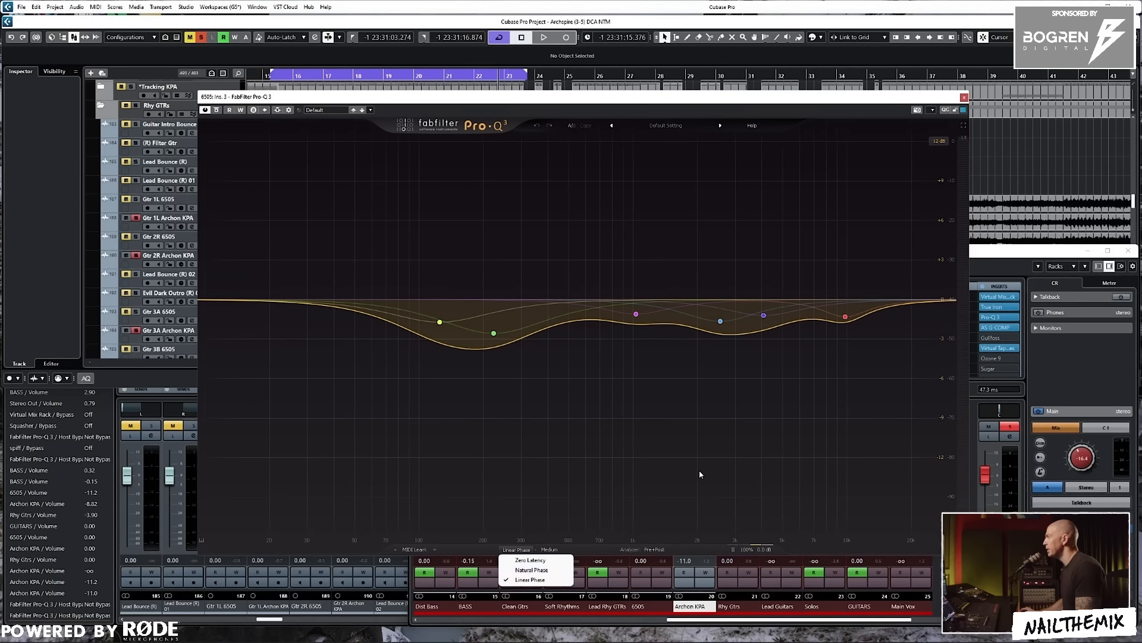
pyautogui.click(758, 99)
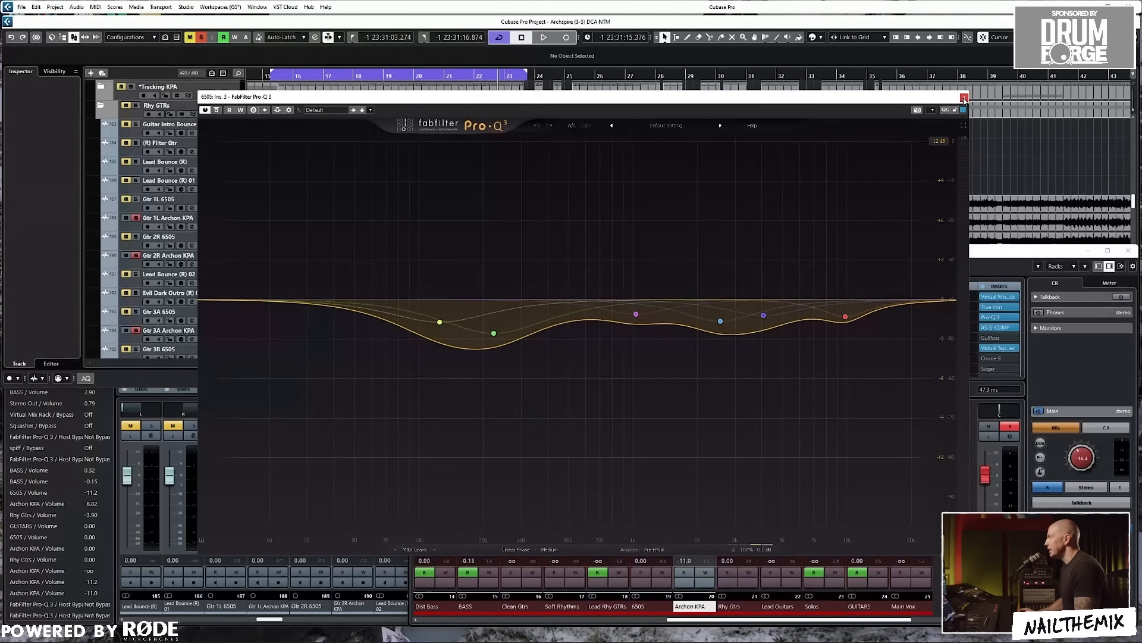
pyautogui.click(965, 98)
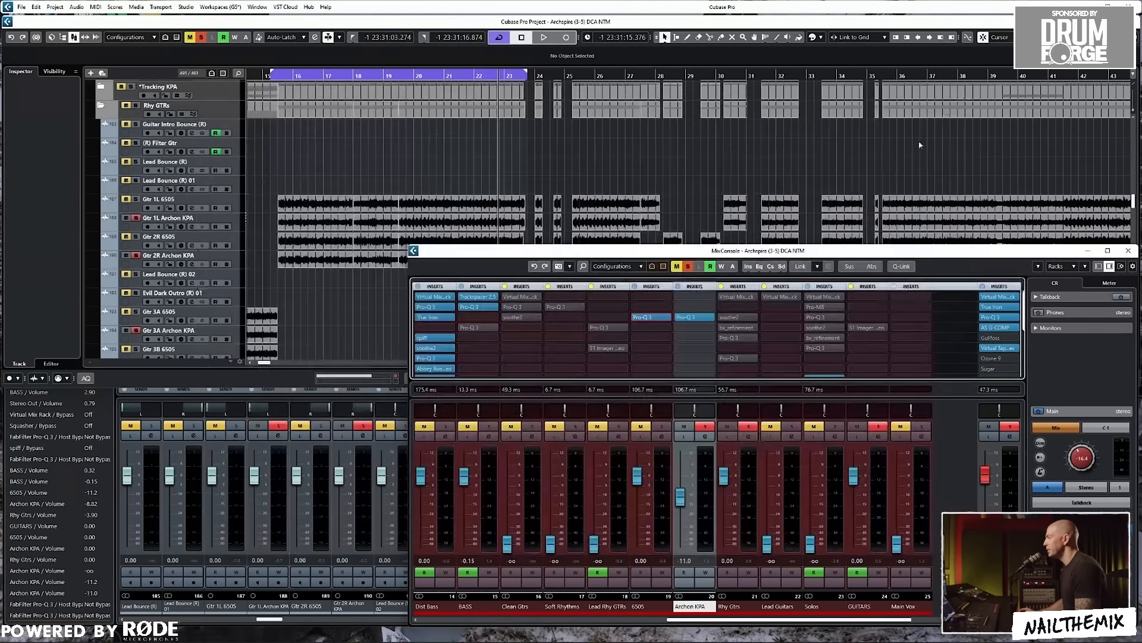
# Solo 6505 together with Archon KPA and audition both guitar tones with their EQs active
pyautogui.click(660, 425)
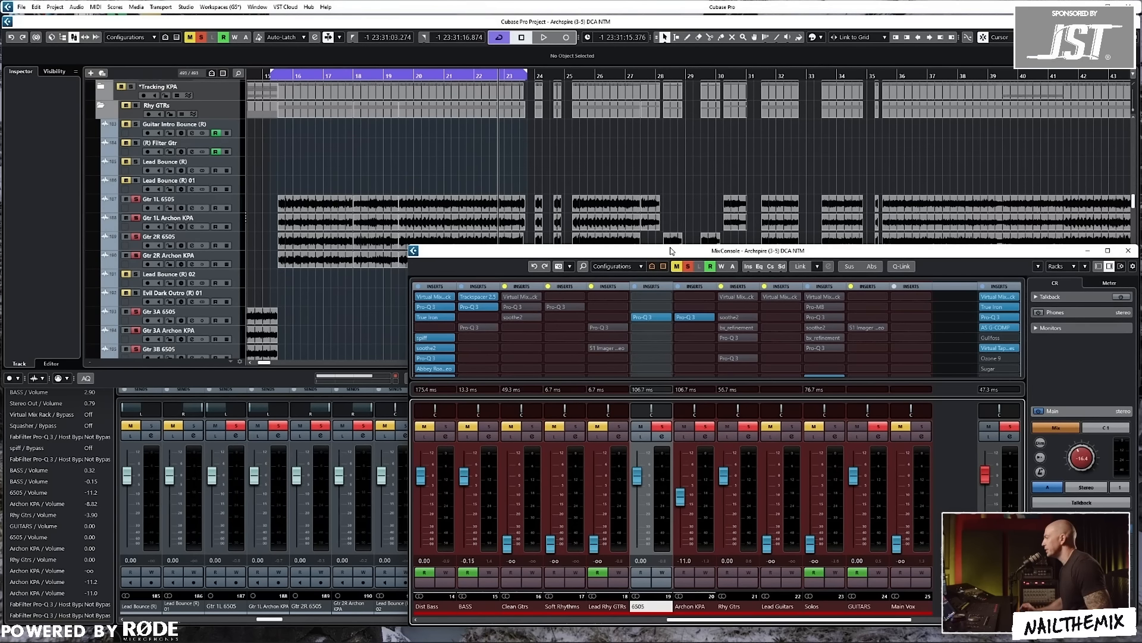
pyautogui.press('space')
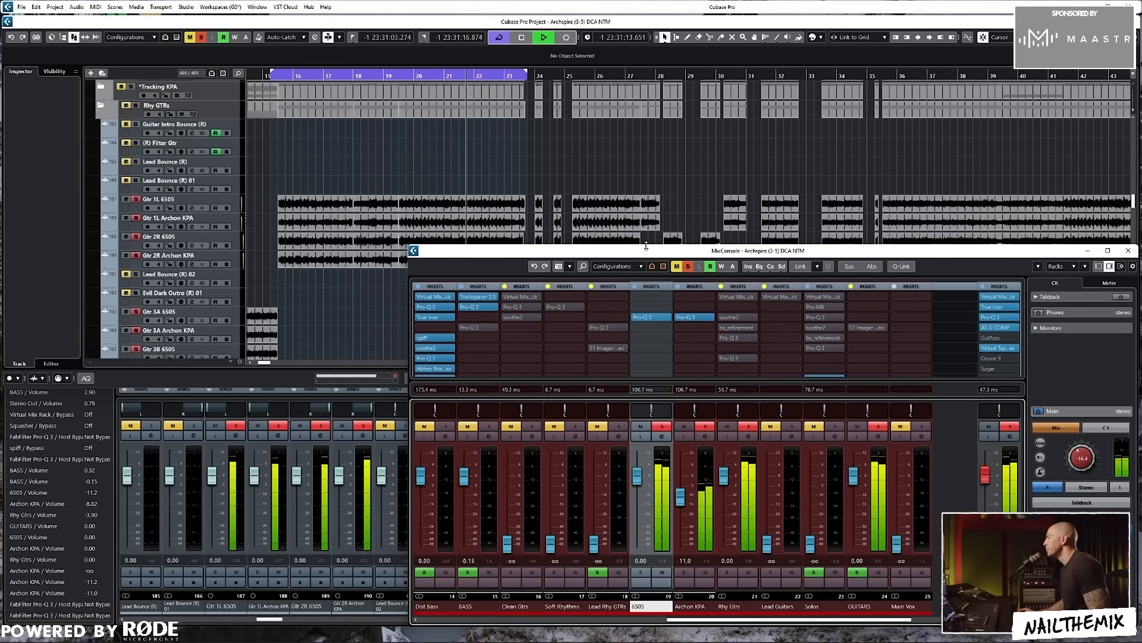
pyautogui.press('space')
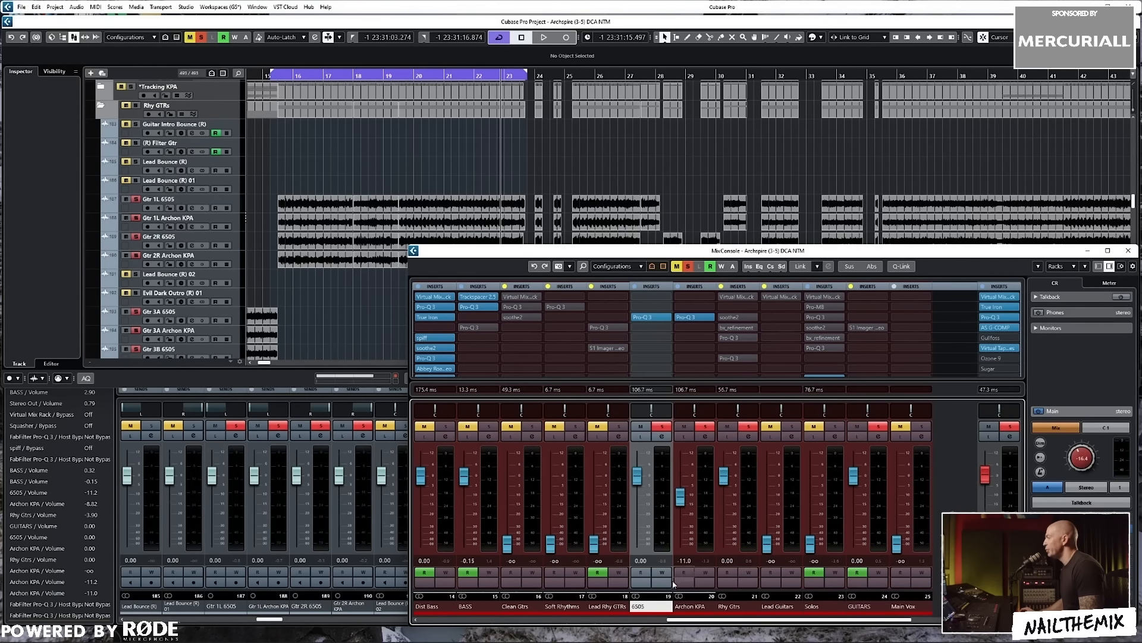
# Activate the bypassed Virtual Mix Rack on the Rhy Gtrs group, audition it during playback, and close the plug-in
pyautogui.click(733, 607)
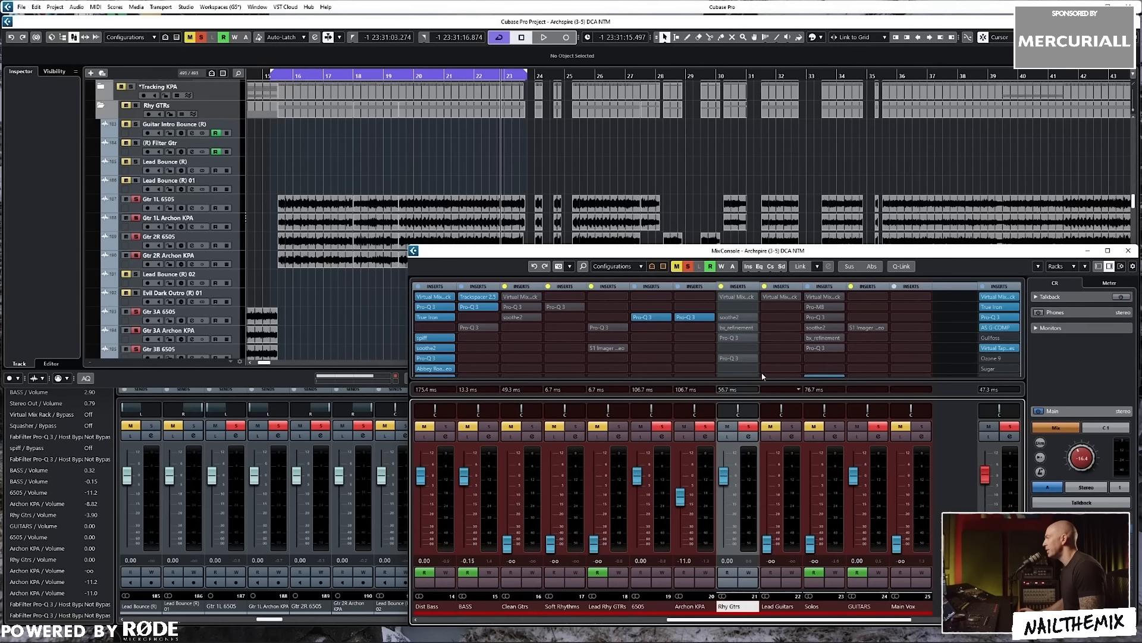
pyautogui.click(735, 298)
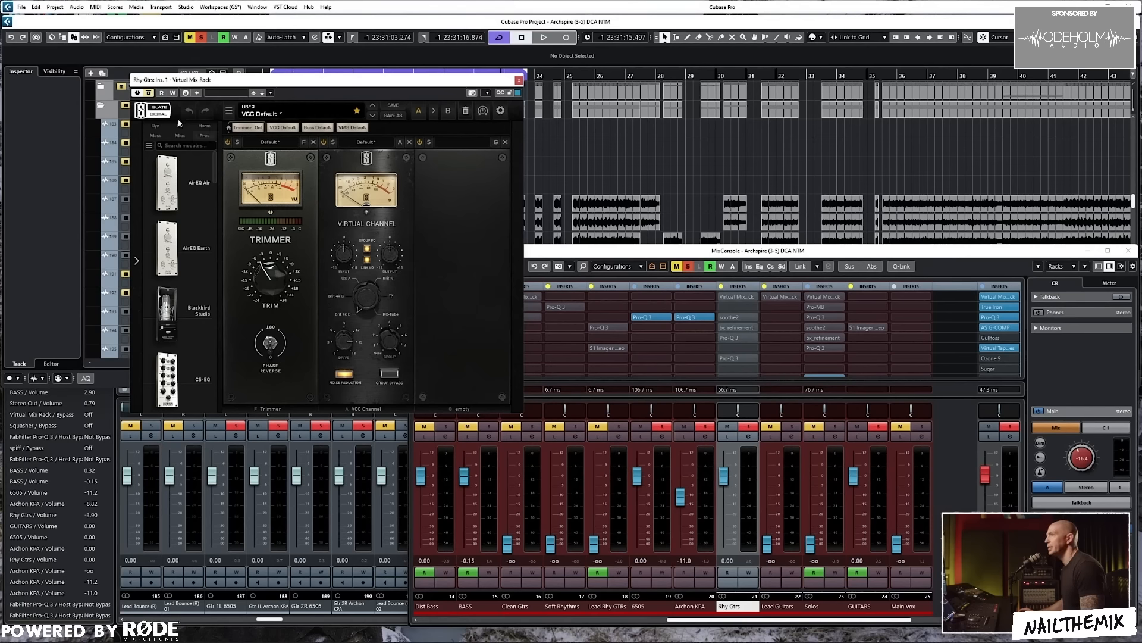
pyautogui.click(149, 93)
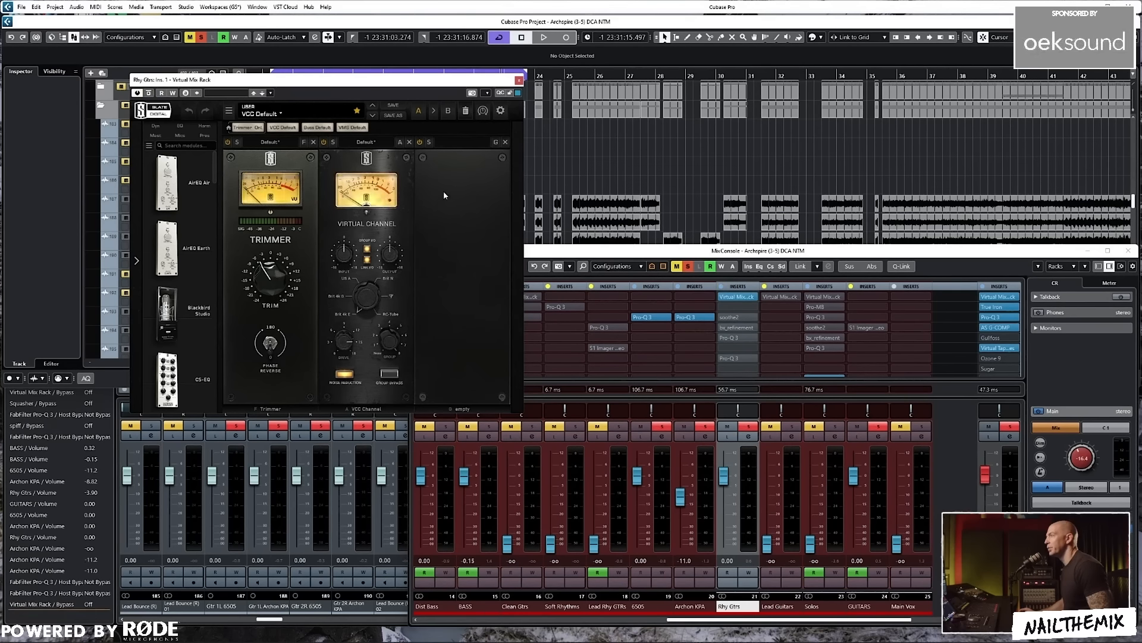
pyautogui.press('space')
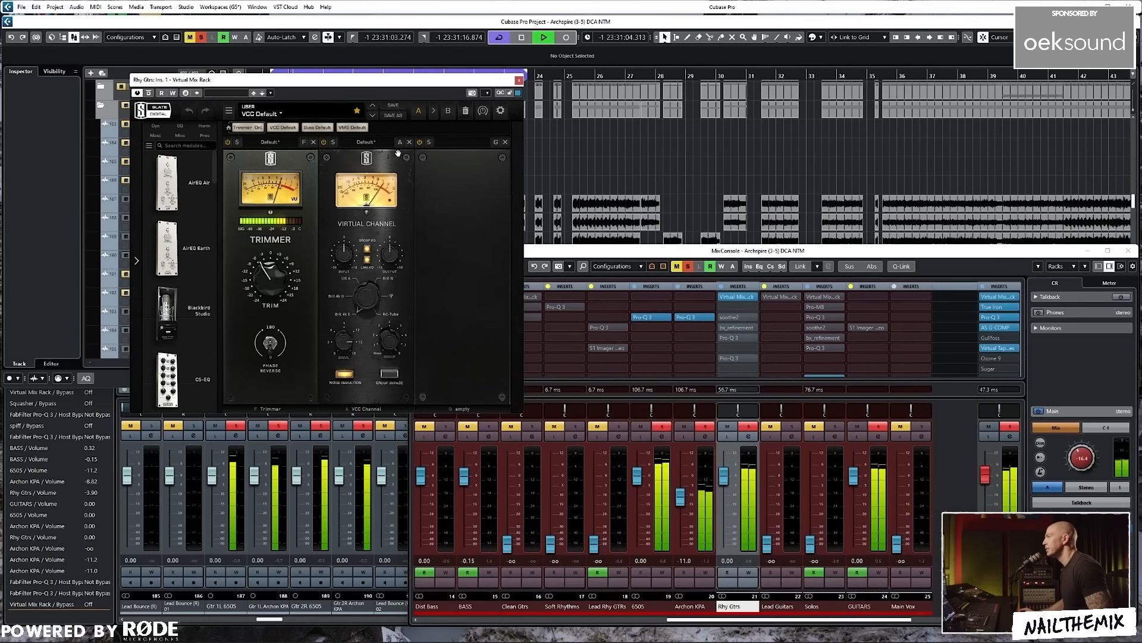
pyautogui.press('space')
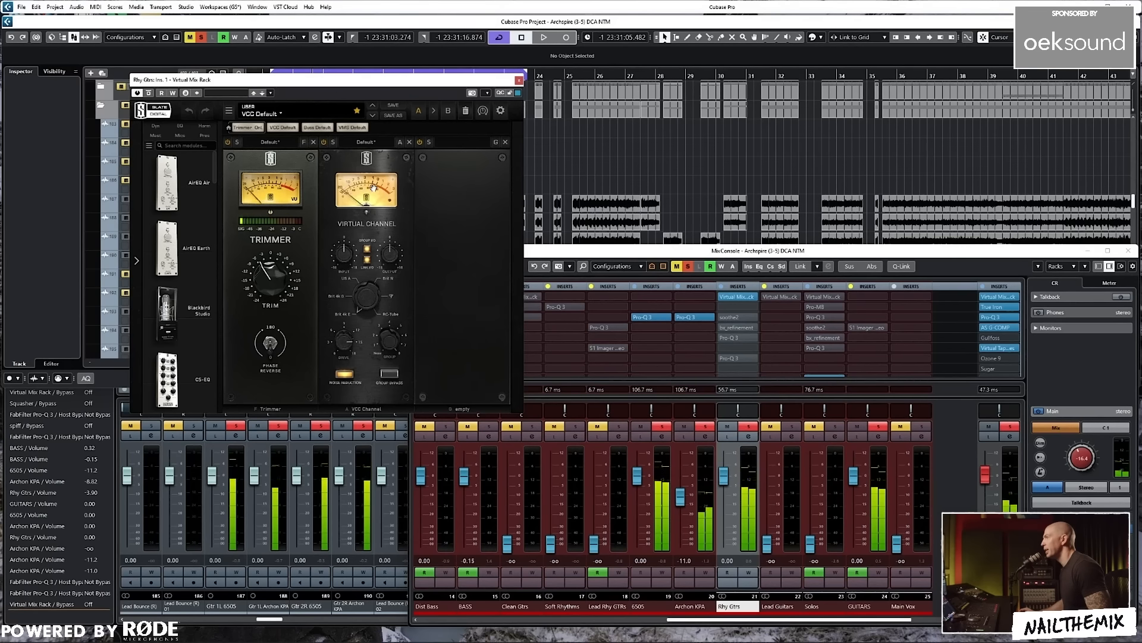
pyautogui.click(519, 80)
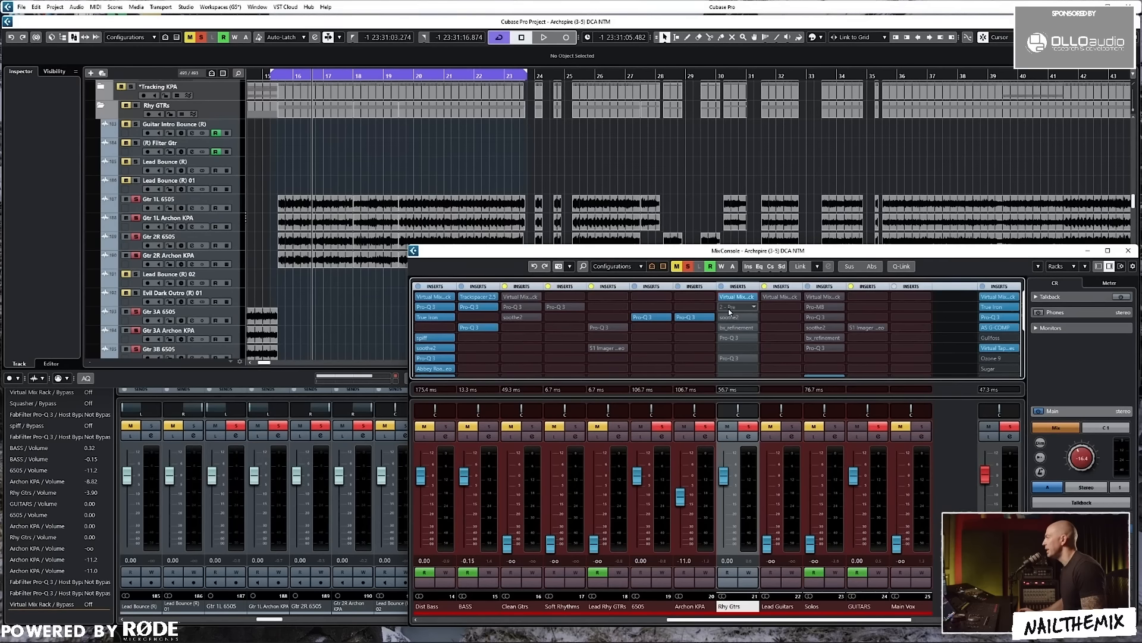
# Activate soothe2 on the Rhy Gtrs group and bring up its settings clear of the group's insert list
pyautogui.click(731, 318)
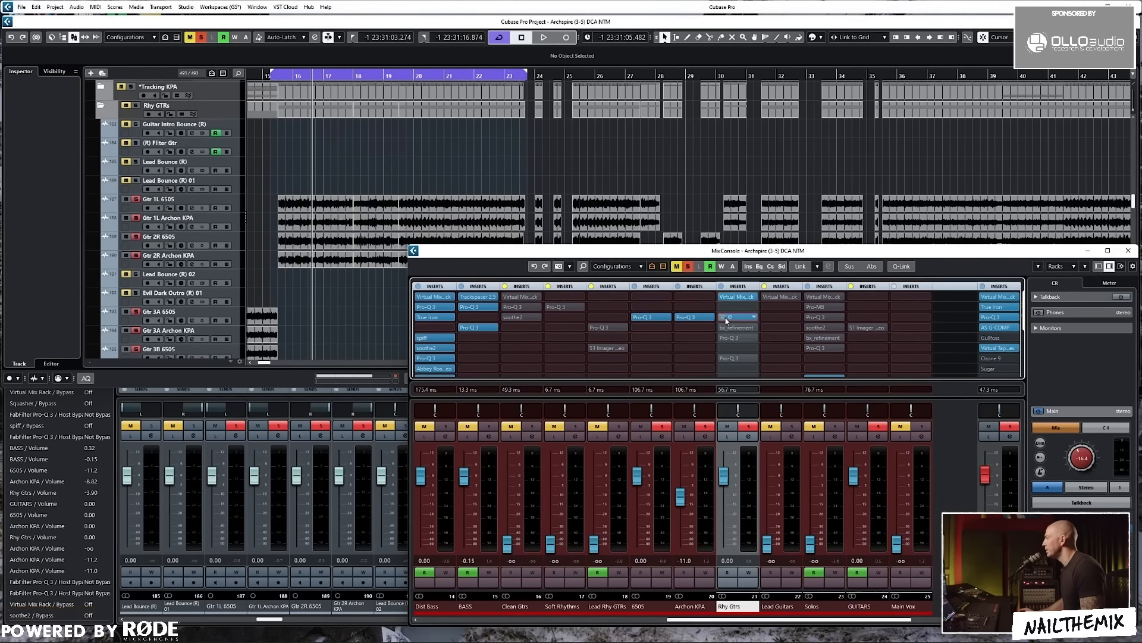
pyautogui.click(732, 320)
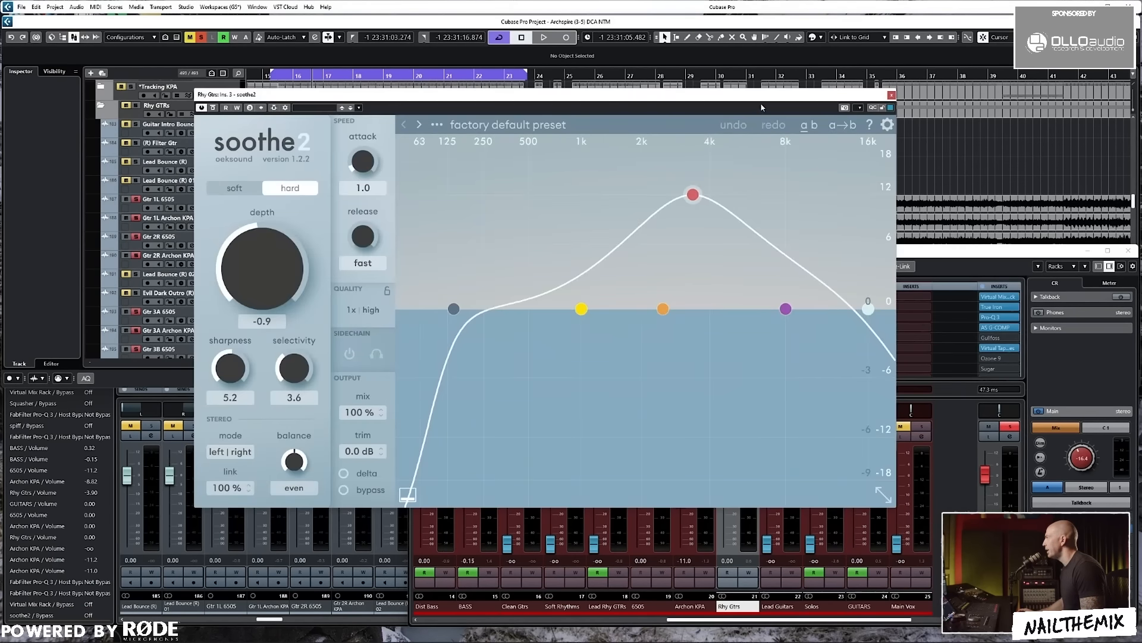
pyautogui.moveTo(767, 99); pyautogui.dragTo(579, 77)
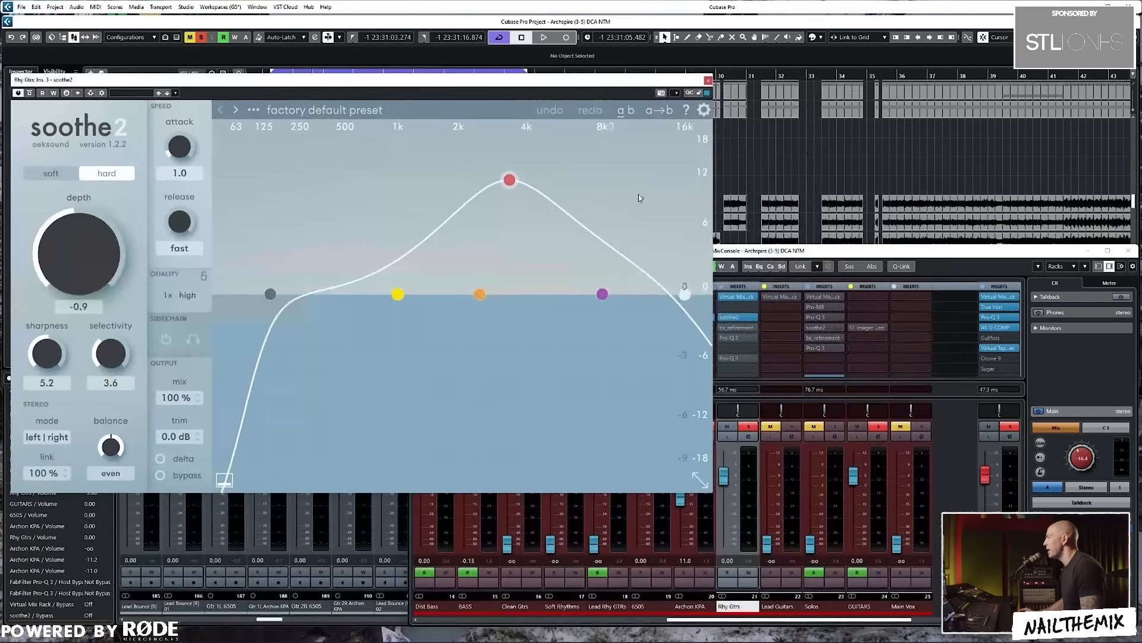
# Open bx_refinement from the Rhy Gtrs inserts and arrange it beside soothe2 with the insert list accessible
pyautogui.click(730, 327)
pyautogui.moveTo(477, 177); pyautogui.dragTo(868, 203)
pyautogui.moveTo(645, 80); pyautogui.dragTo(678, 113)
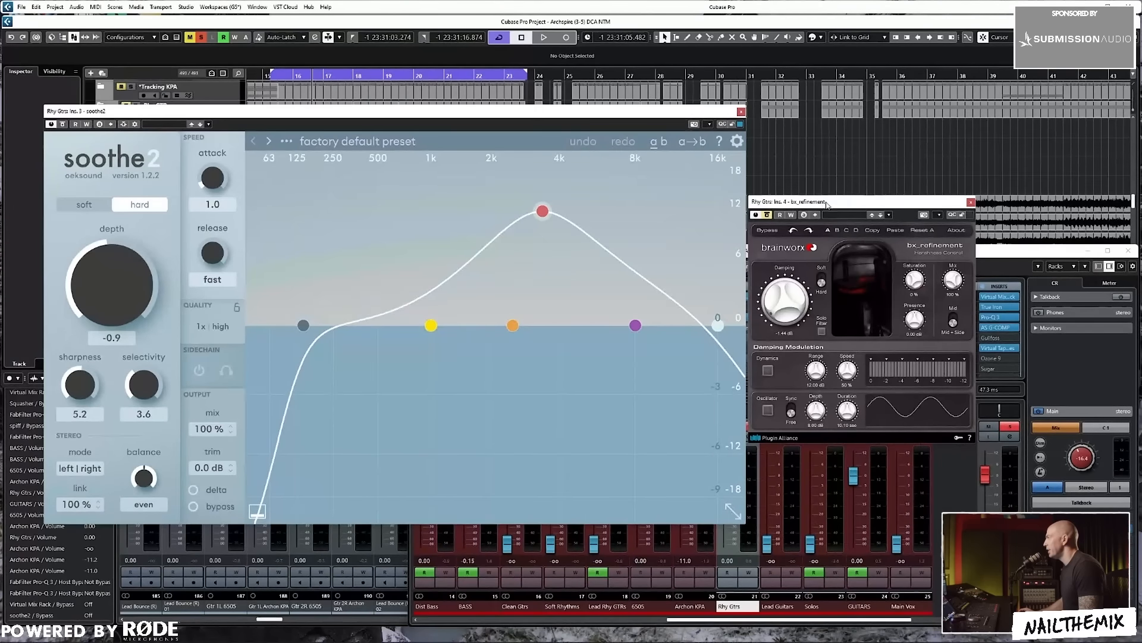
pyautogui.moveTo(825, 201); pyautogui.dragTo(915, 219)
pyautogui.moveTo(665, 112); pyautogui.dragTo(605, 108)
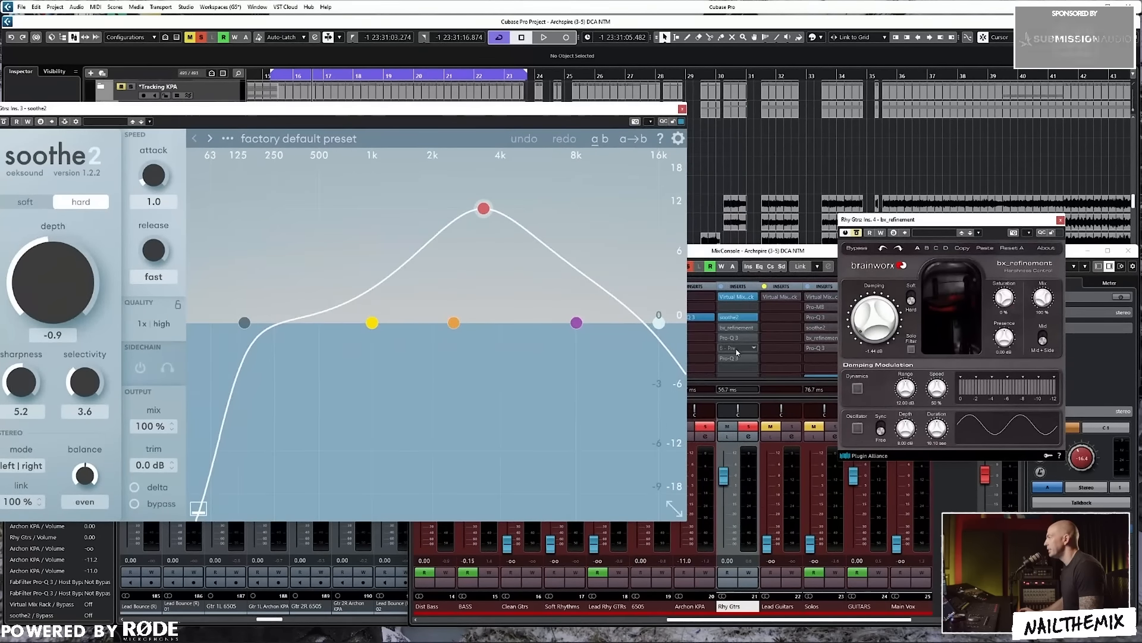
# Insert a new Pro-Q 3 on Rhy Gtrs and create three narrow cuts at about 2876, 4132 and 6195 Hz
pyautogui.click(738, 368)
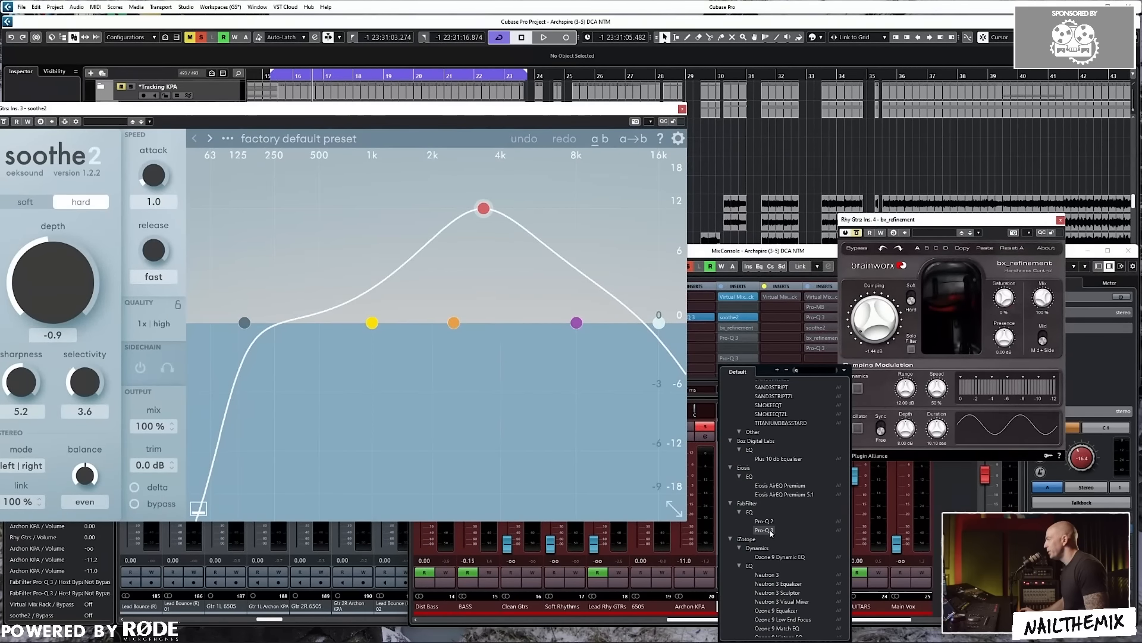
pyautogui.press('Return')
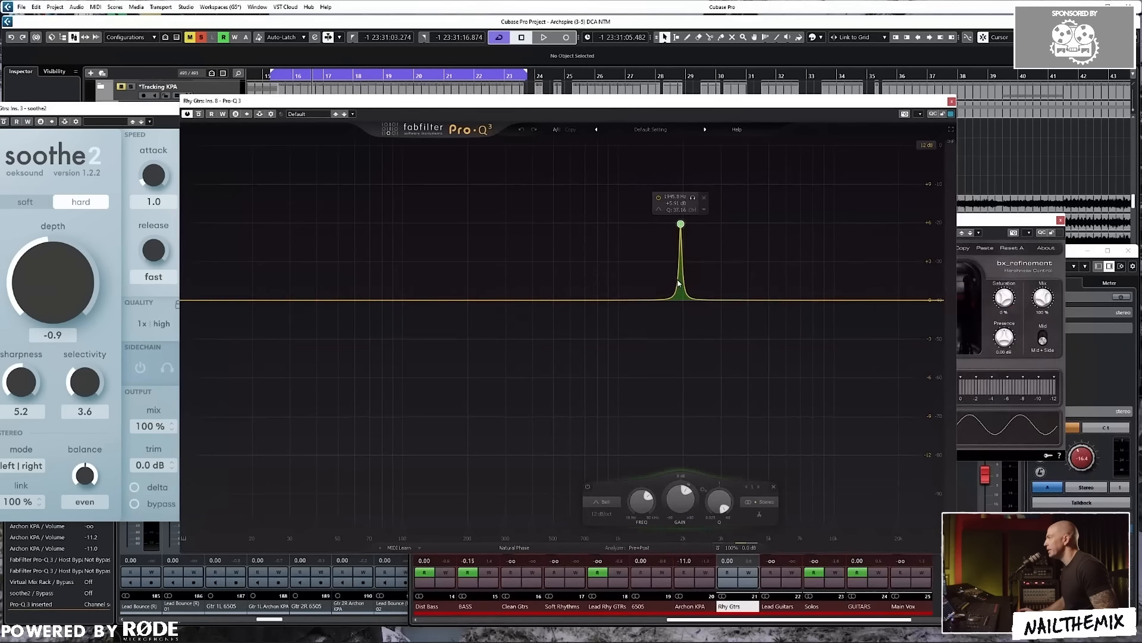
pyautogui.moveTo(681, 219); pyautogui.dragTo(754, 440)
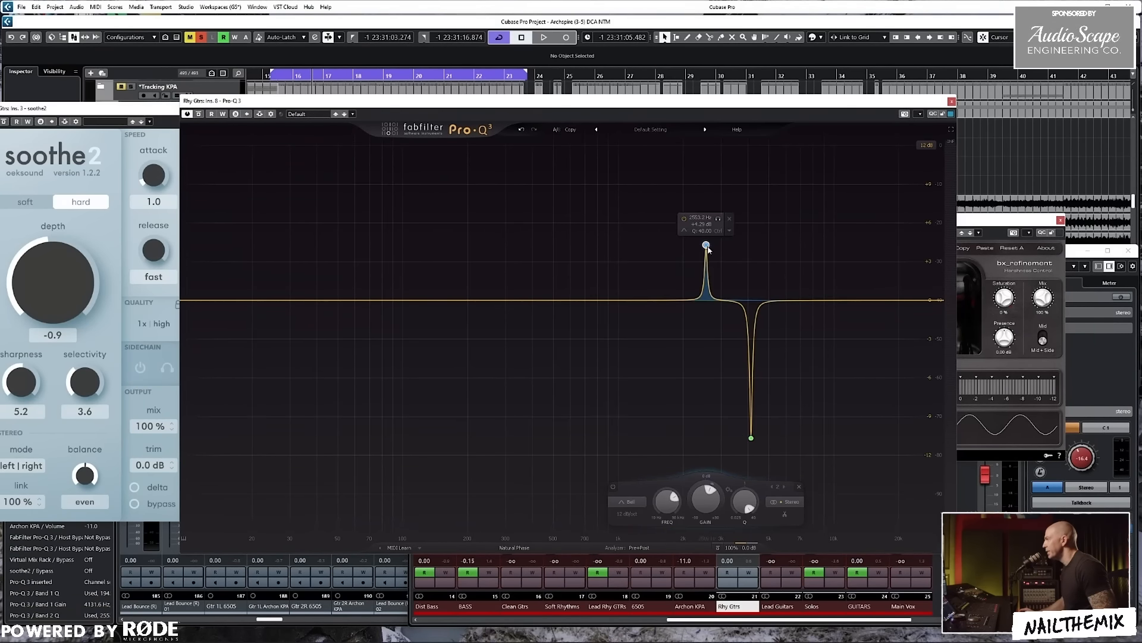
pyautogui.moveTo(708, 248); pyautogui.dragTo(717, 383)
pyautogui.moveTo(805, 300); pyautogui.dragTo(789, 384)
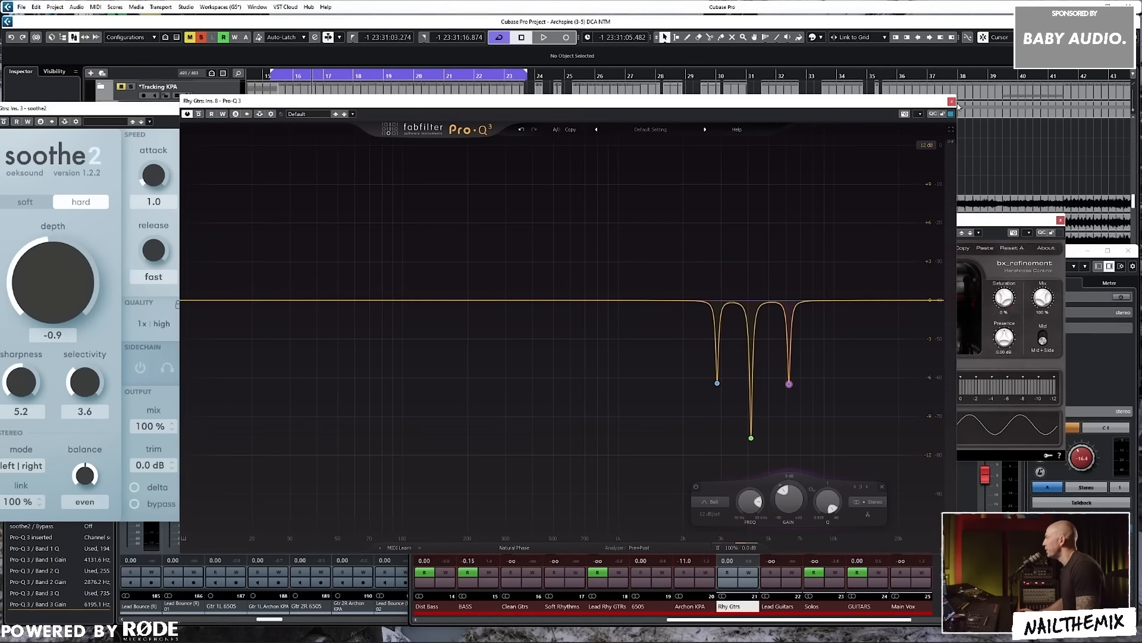
pyautogui.moveTo(894, 103); pyautogui.dragTo(880, 90)
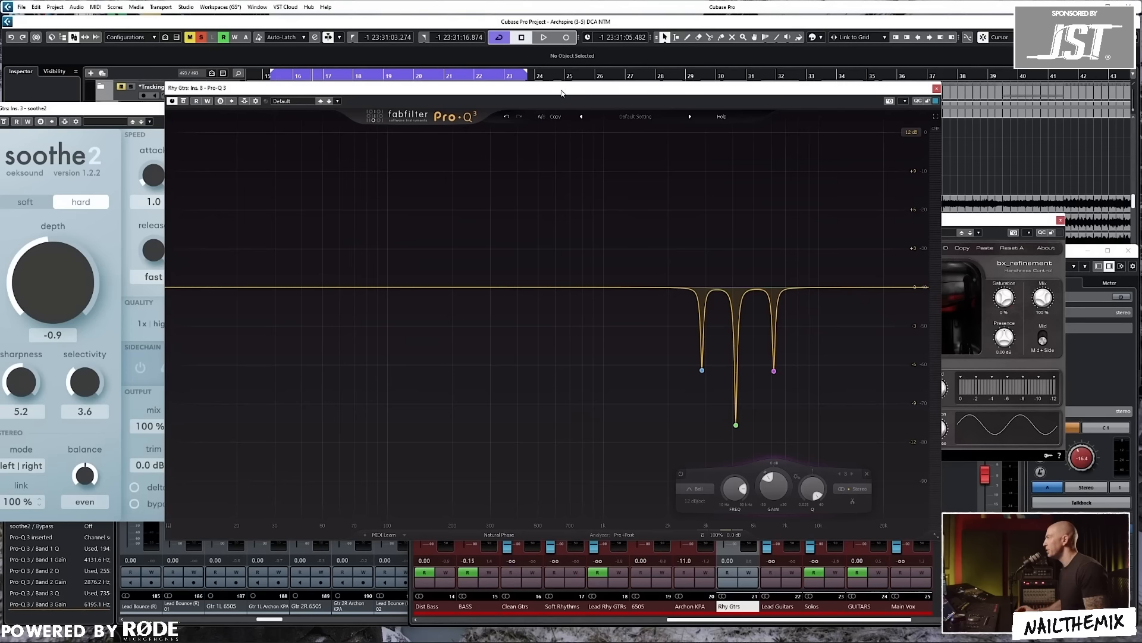
# Close the newly added Pro-Q 3 with the three narrow cuts and remove it from the Rhy Gtrs inserts
pyautogui.click(936, 89)
pyautogui.click(755, 368)
pyautogui.click(748, 387)
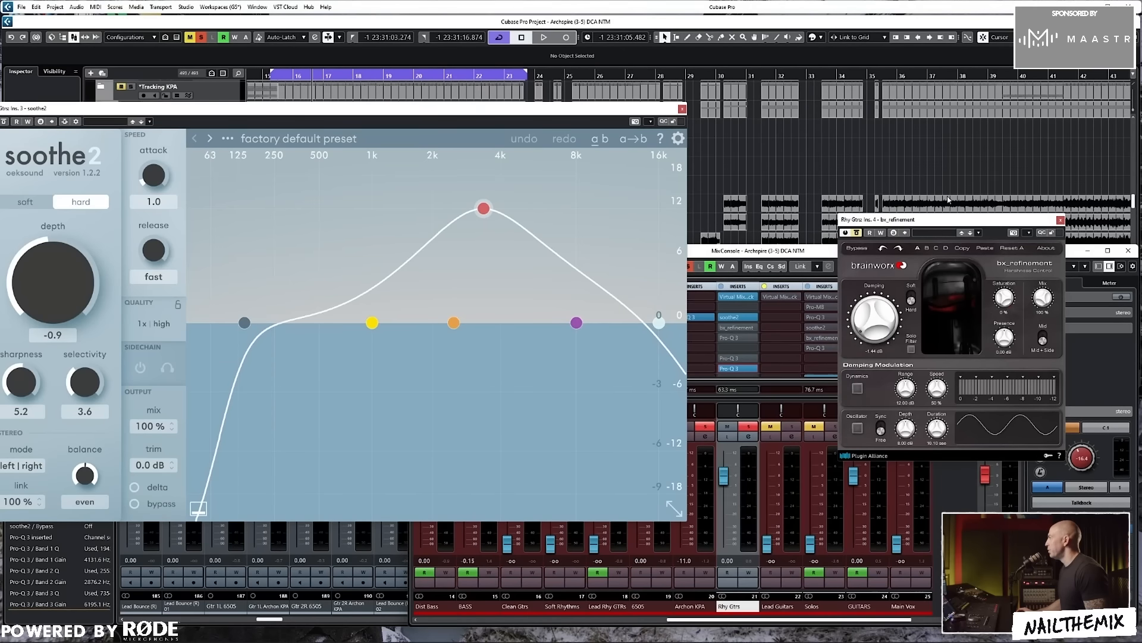
# Arrange soothe2 and bx_refinement side by side and show the settings of soothe2's band 3
pyautogui.moveTo(961, 224); pyautogui.dragTo(839, 219)
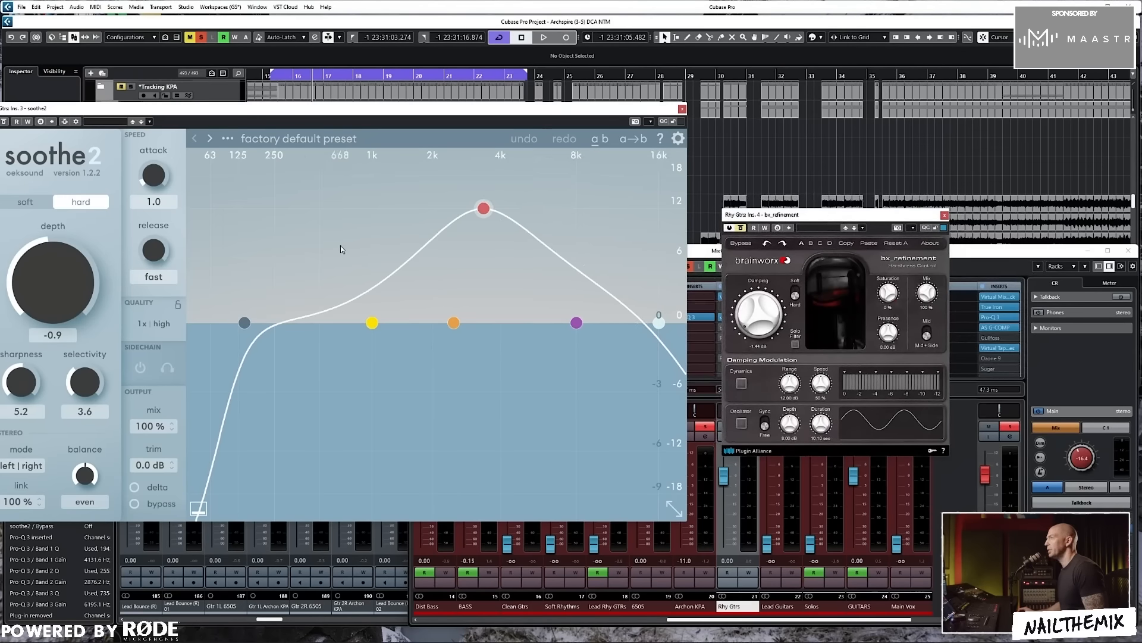
pyautogui.moveTo(520, 117); pyautogui.dragTo(545, 124)
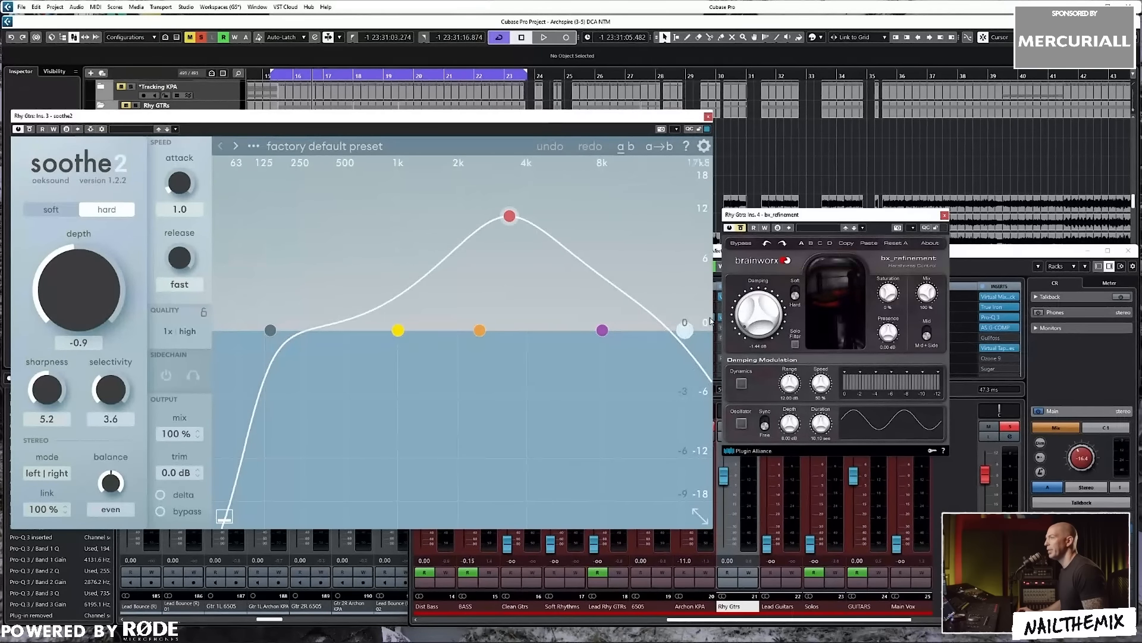
pyautogui.click(509, 217)
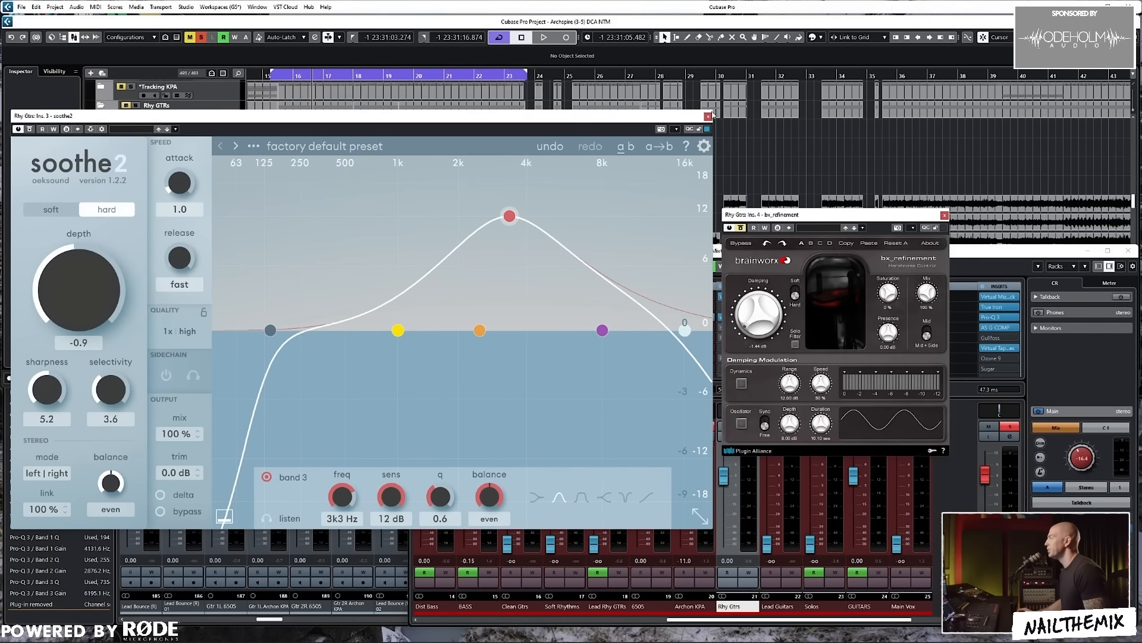
# Compare the rhythm guitars with soothe2 bypassed and active during playback, leave it active, and stop playback
pyautogui.click(30, 129)
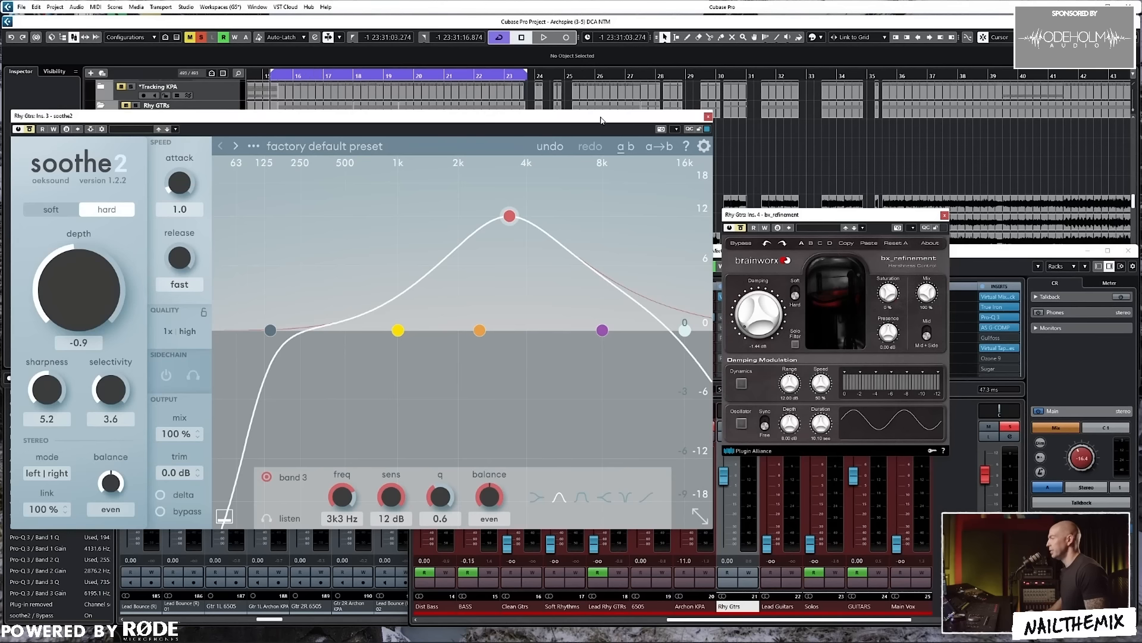
pyautogui.press('space')
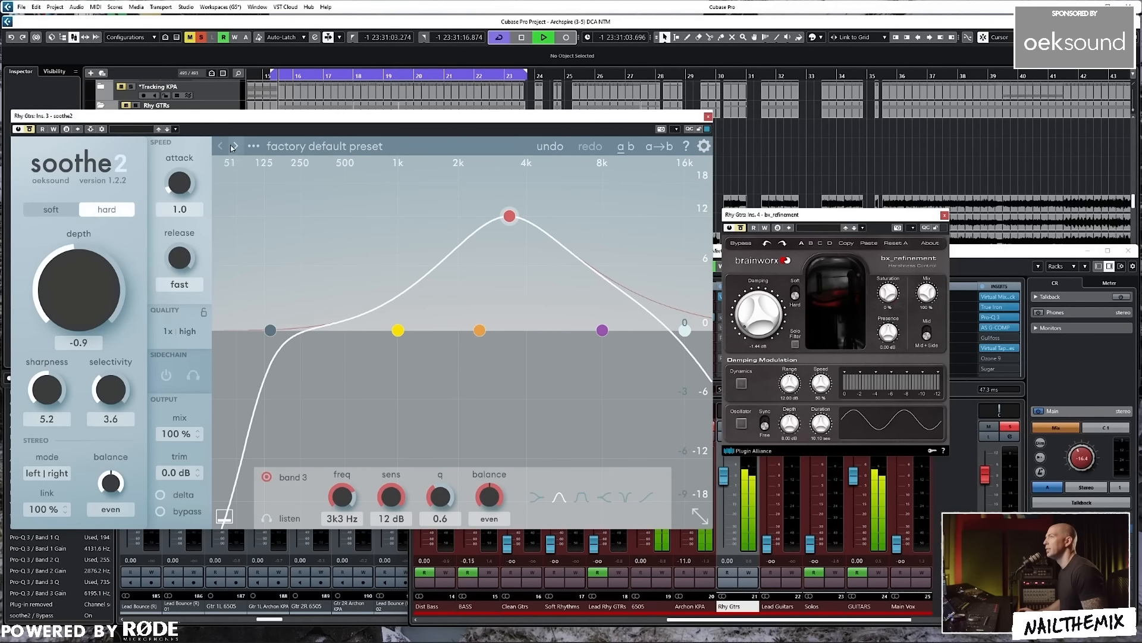
pyautogui.click(30, 130)
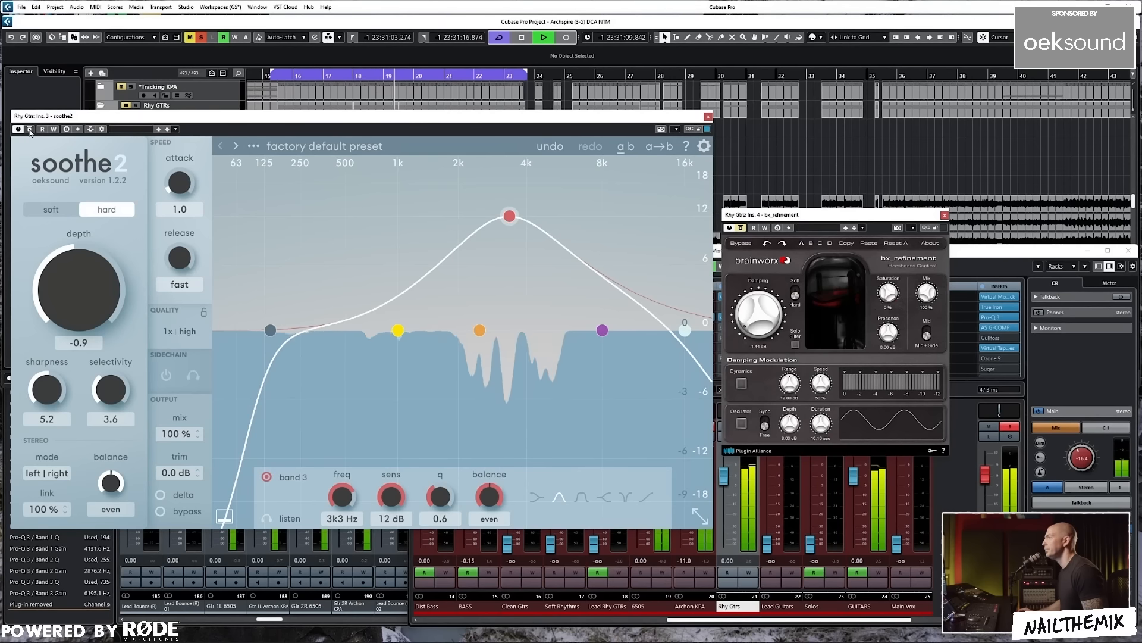
pyautogui.click(31, 130)
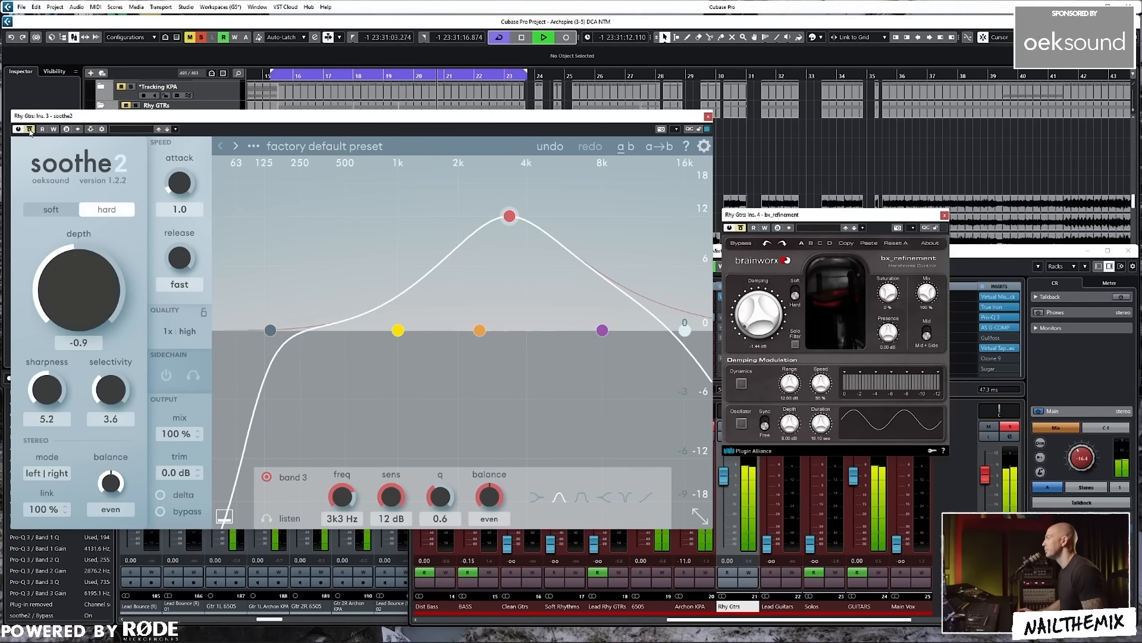
pyautogui.click(31, 130)
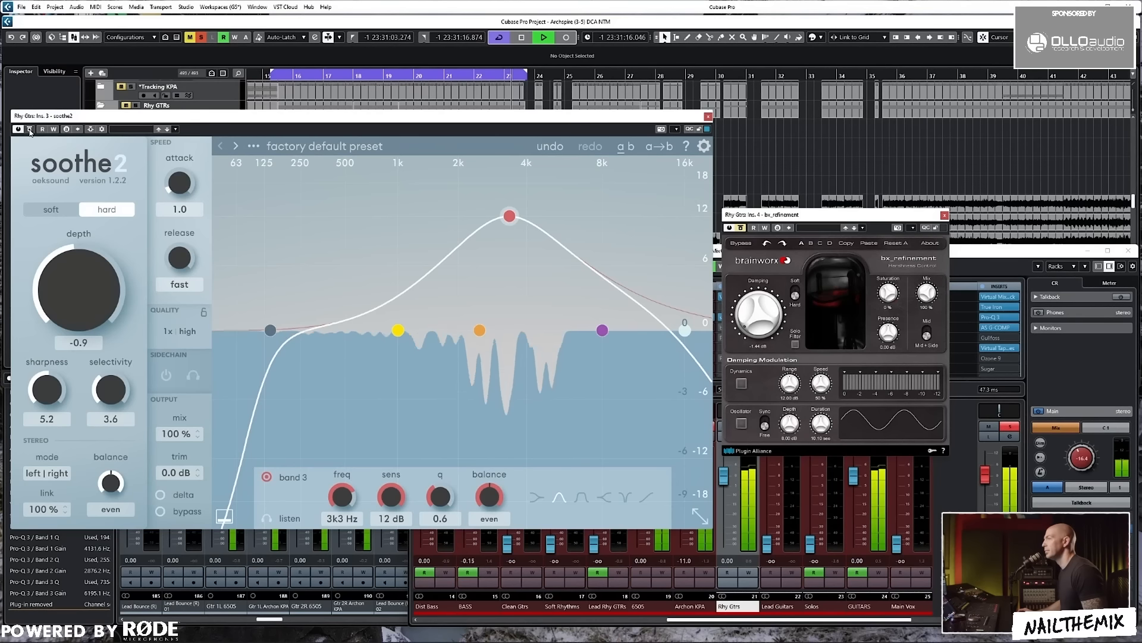
pyautogui.click(31, 130)
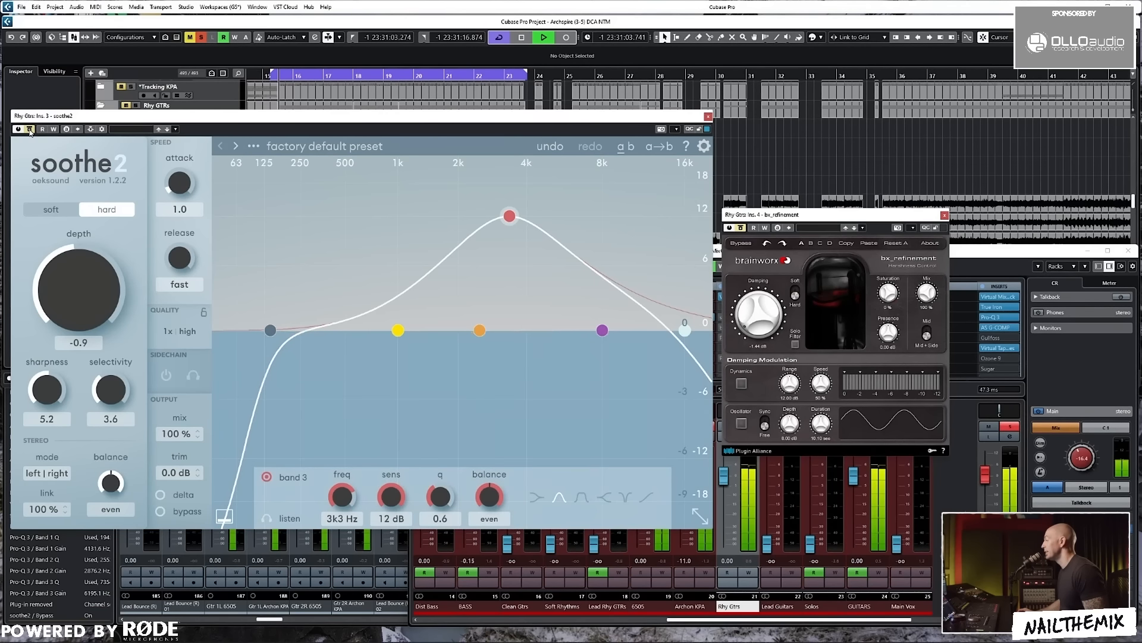
pyautogui.press('space')
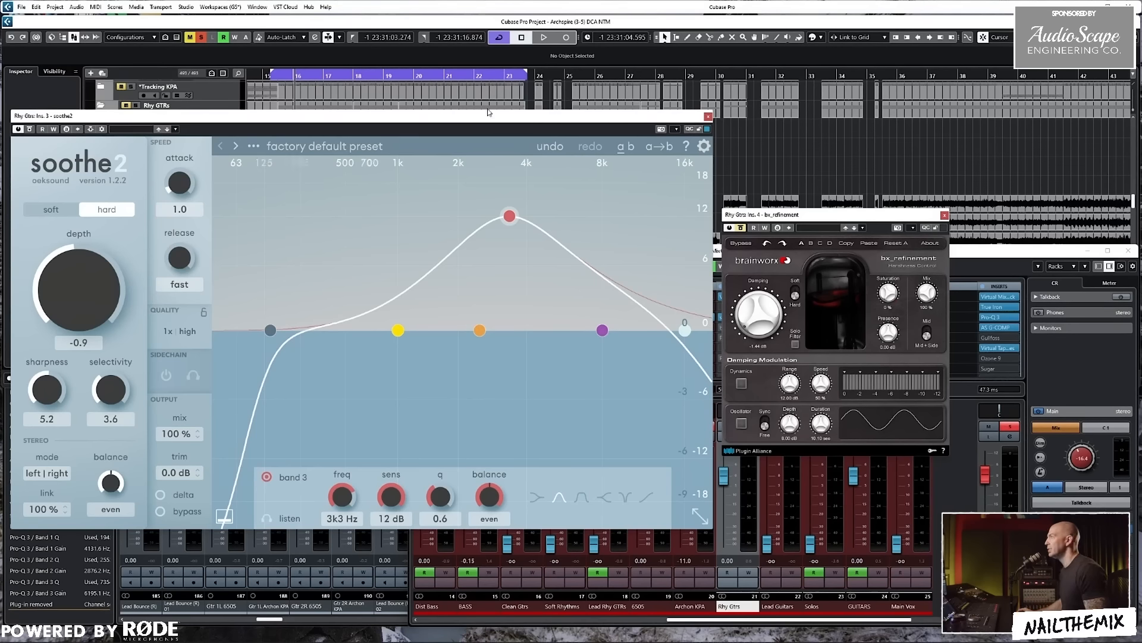
# Activate bx_refinement on Rhy Gtrs, comparing it against bypass during playback, and stop playback with it active
pyautogui.moveTo(501, 116); pyautogui.dragTo(507, 118)
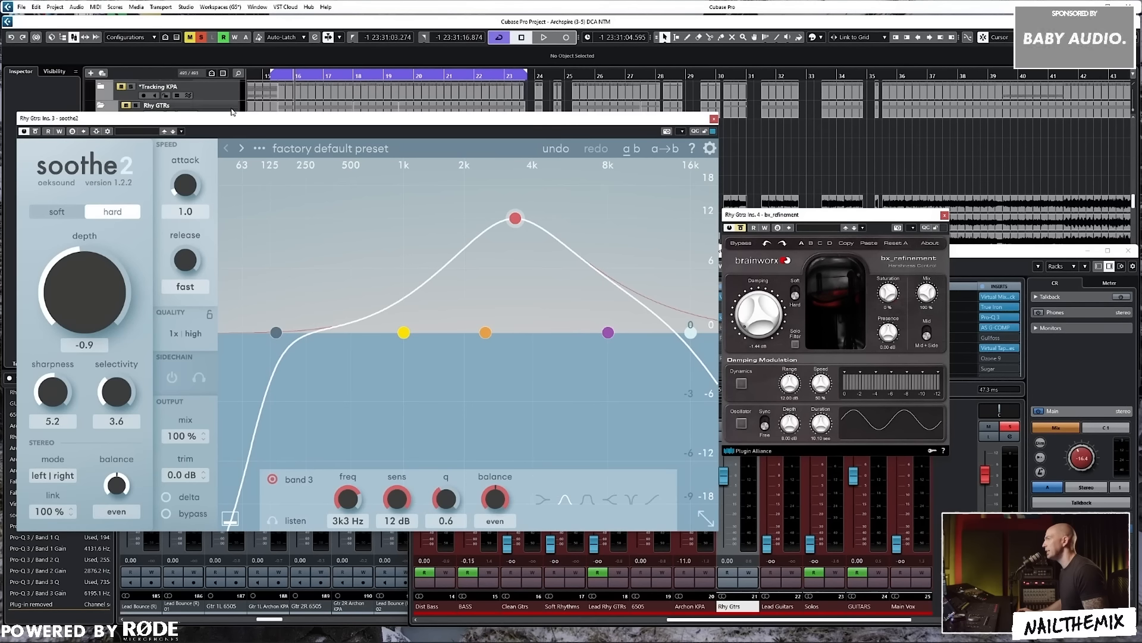
pyautogui.press('space')
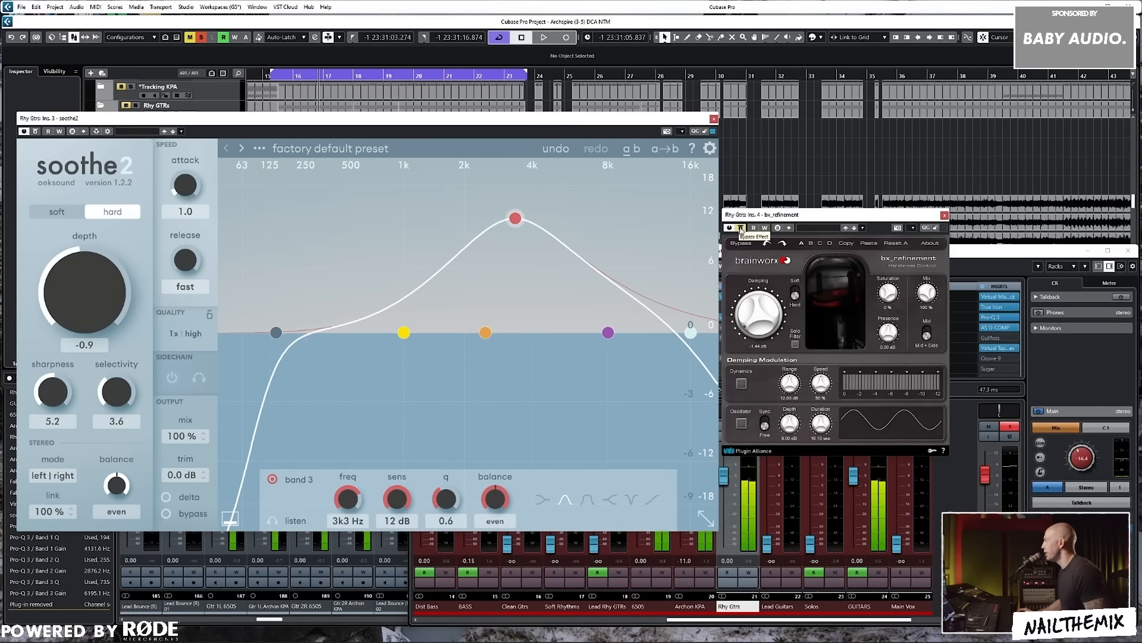
pyautogui.click(741, 229)
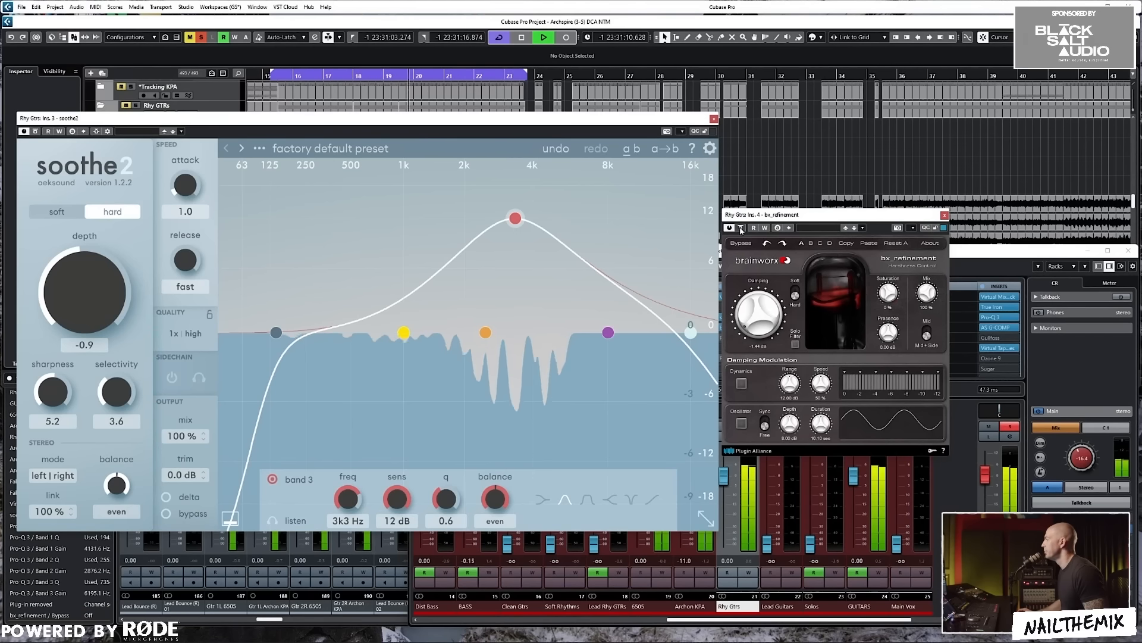
pyautogui.click(741, 229)
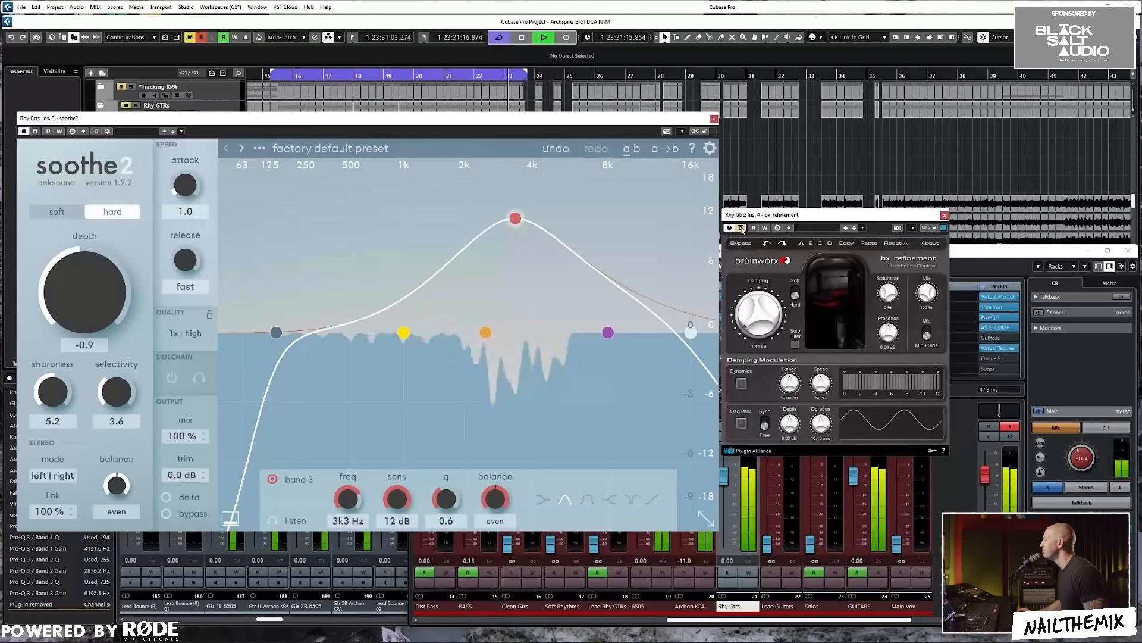
pyautogui.click(741, 228)
pyautogui.press('space')
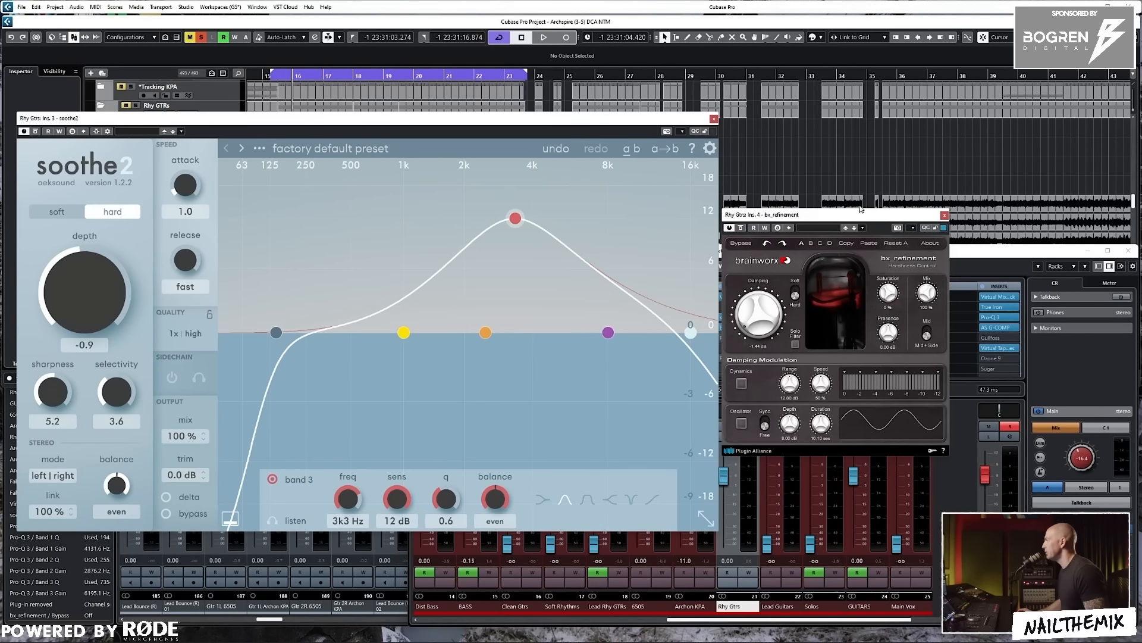
# Close the bx_refinement and soothe2 plug-in windows to uncover the Rhy Gtrs inserts
pyautogui.moveTo(849, 219); pyautogui.dragTo(851, 214)
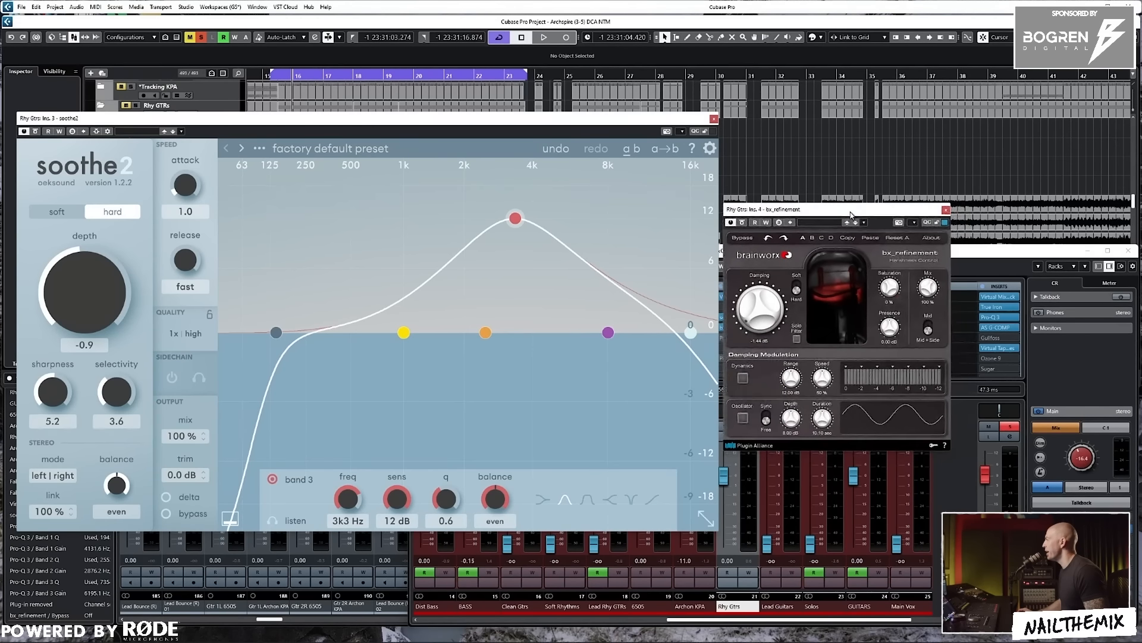
pyautogui.click(946, 210)
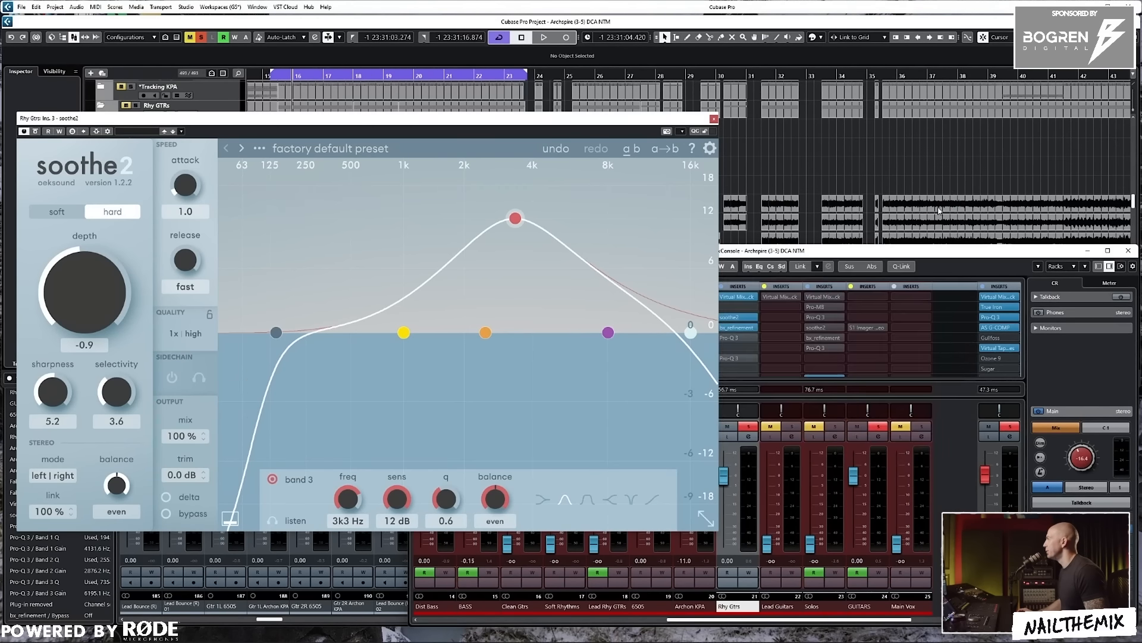
pyautogui.click(714, 119)
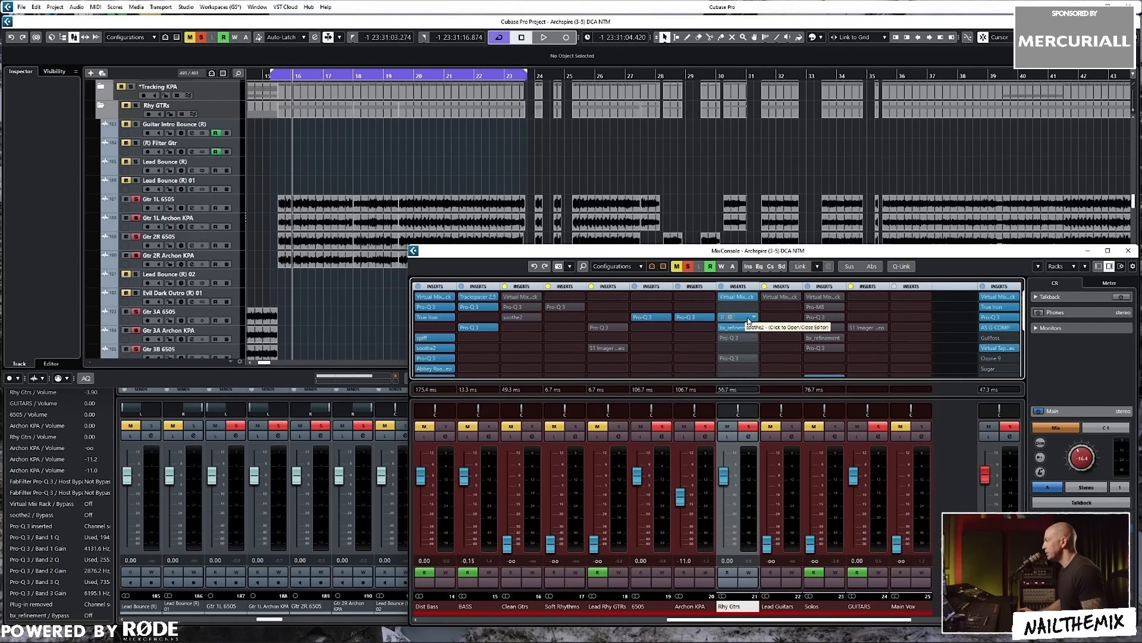
# Activate and open the Pro-Q 3 directly below bx_refinement on Rhy Gtrs, and inspect its low-cut and high-cut bands
pyautogui.moveTo(742, 320)
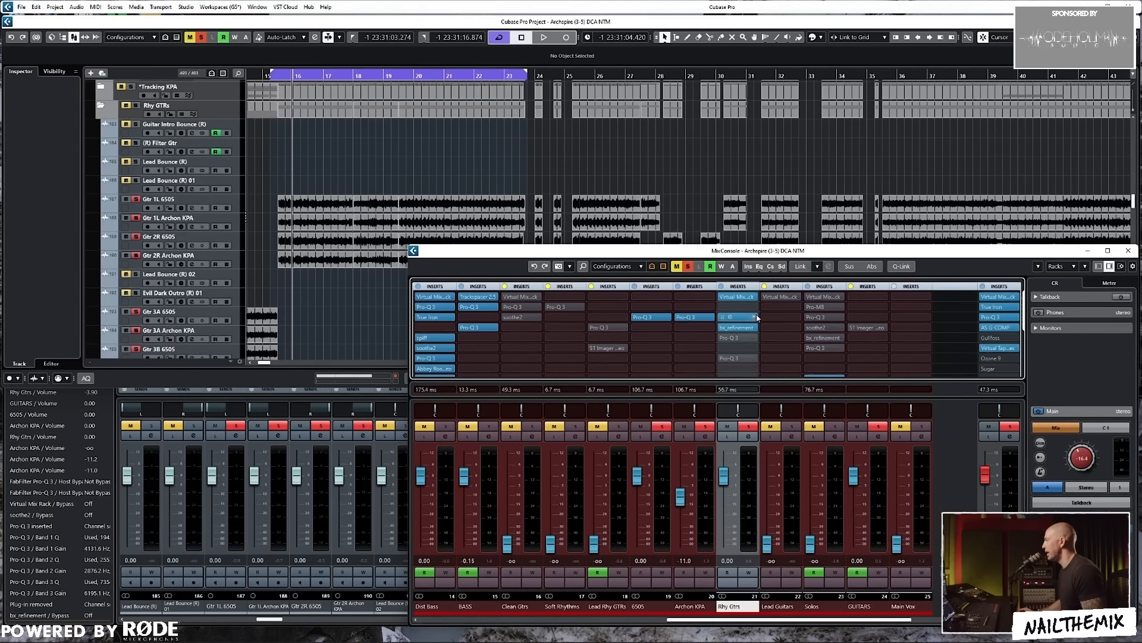
pyautogui.click(726, 338)
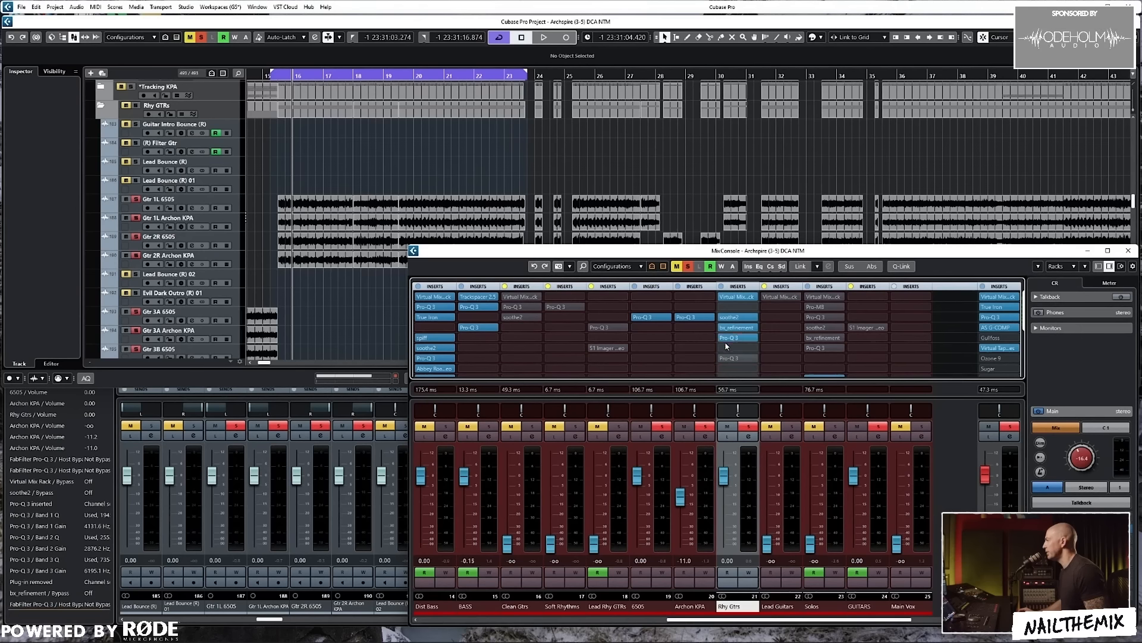
pyautogui.click(738, 337)
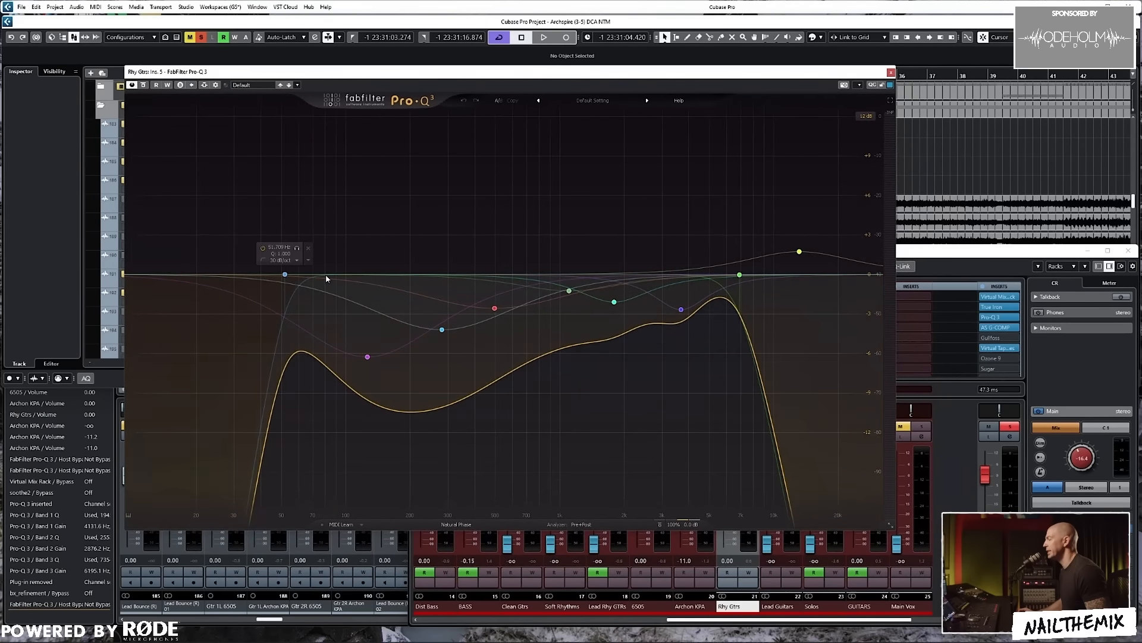
pyautogui.click(286, 275)
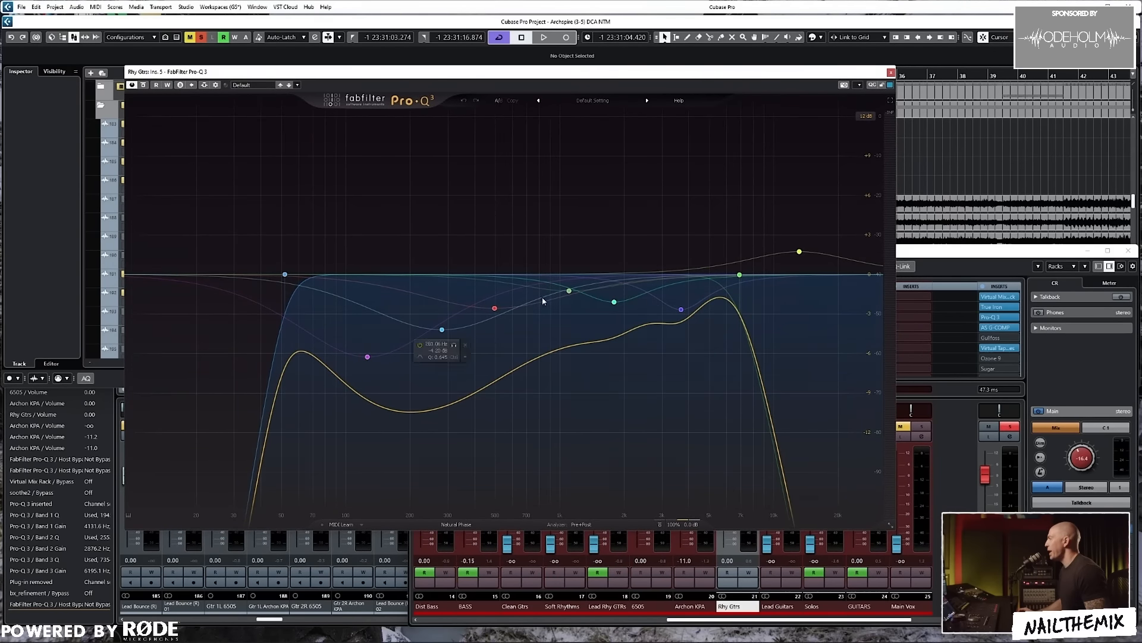
pyautogui.click(739, 275)
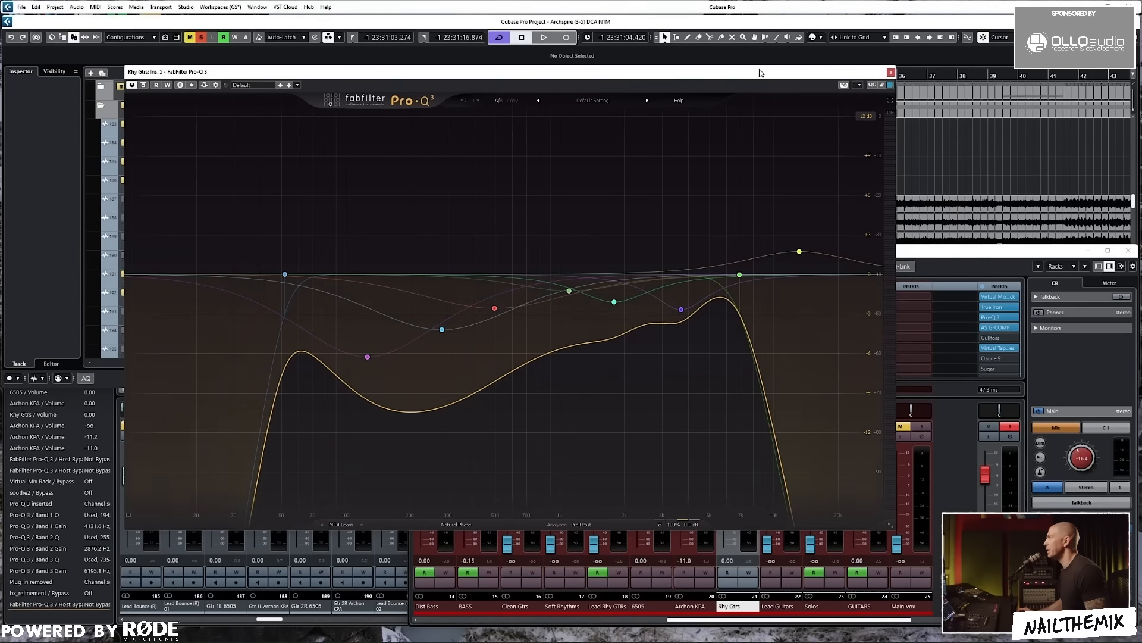
# Compare this Pro-Q 3 bypassed and active during playback, leave it active, and close its window
pyautogui.click(143, 86)
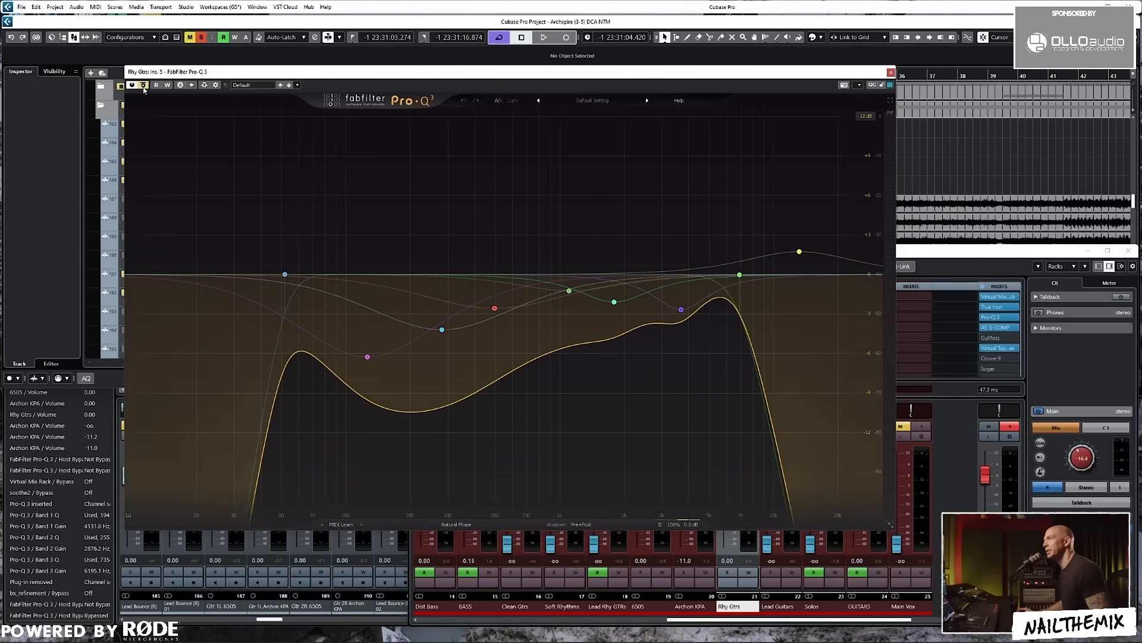
pyautogui.press('space')
pyautogui.click(144, 87)
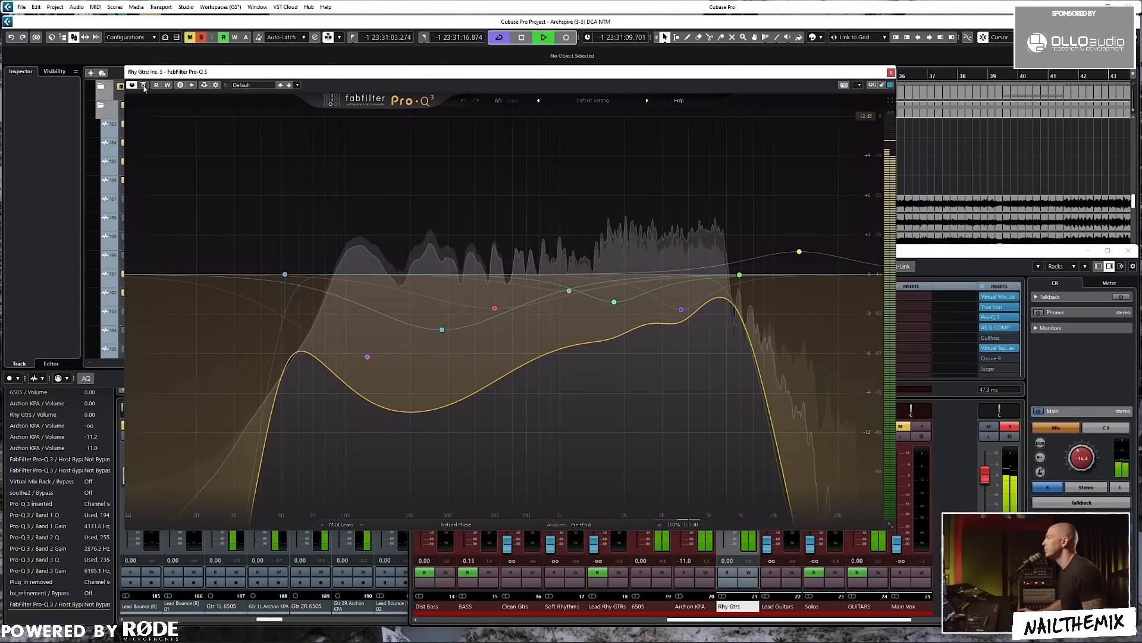
pyautogui.click(143, 87)
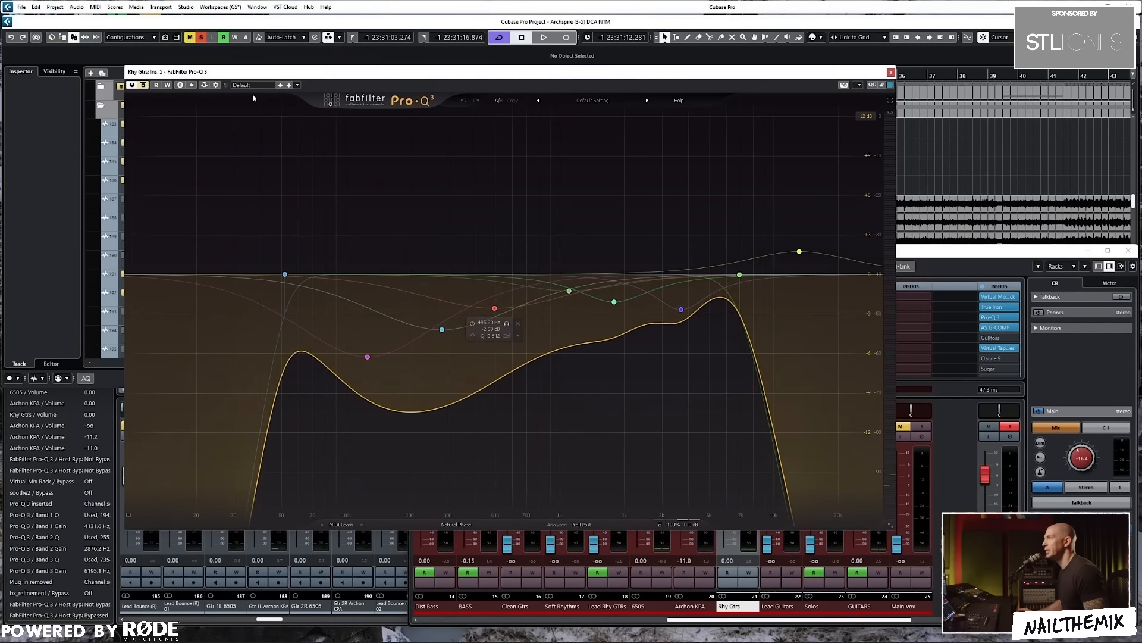
pyautogui.click(143, 86)
pyautogui.press('space')
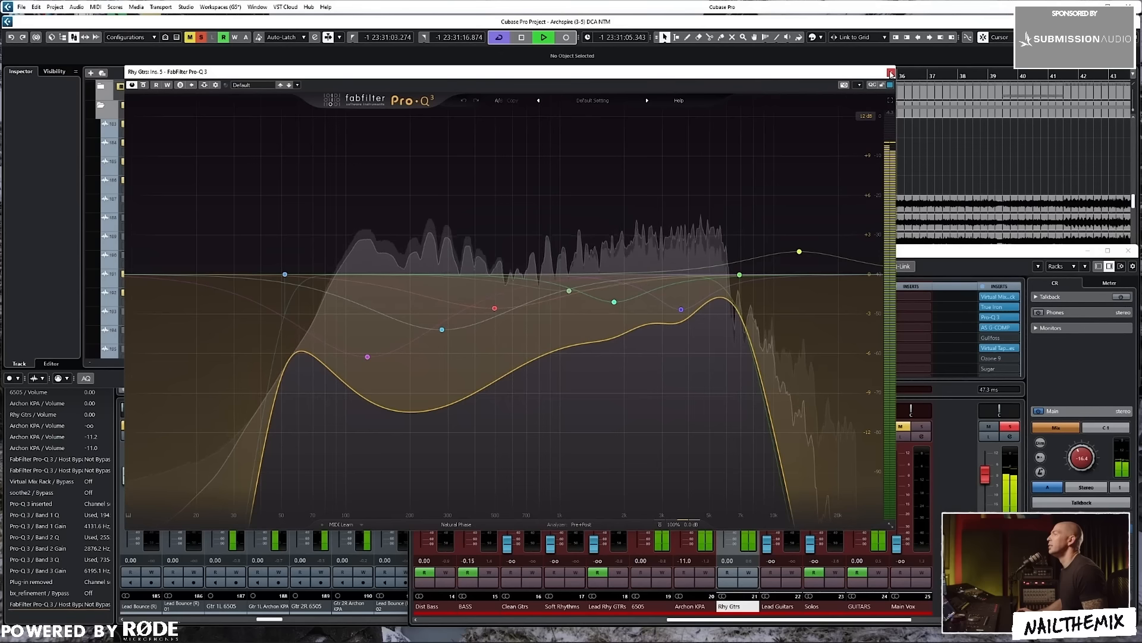
pyautogui.click(891, 72)
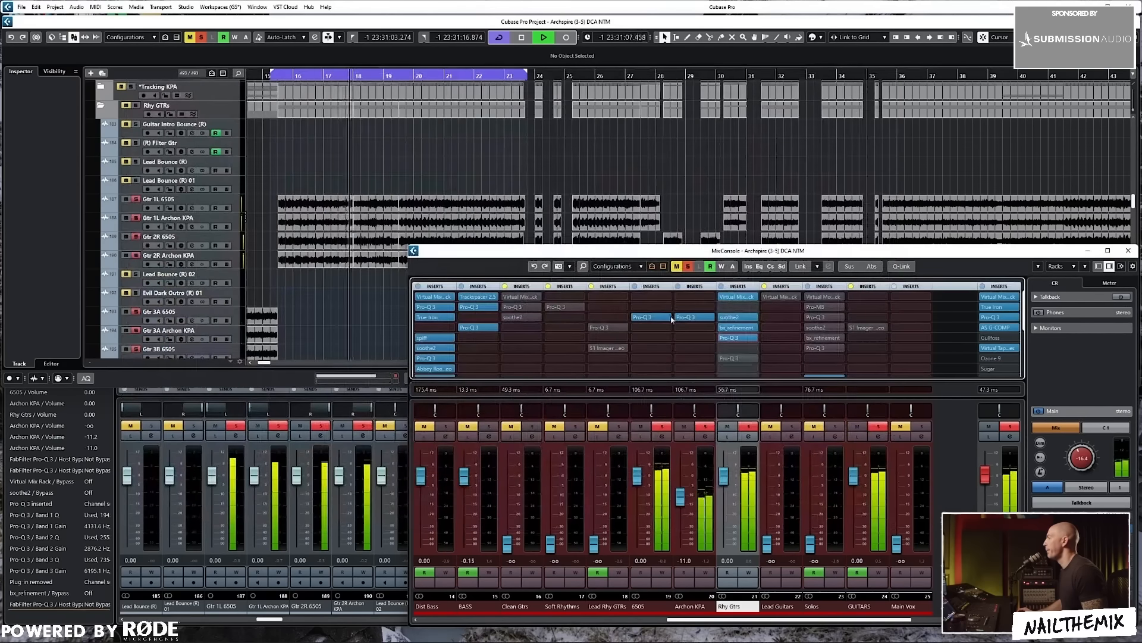
# Open the bypassed Pro-Q 3 in Rhy Gtrs insert slot 7, position its window to show the full EQ curve, and start playback
pyautogui.click(731, 359)
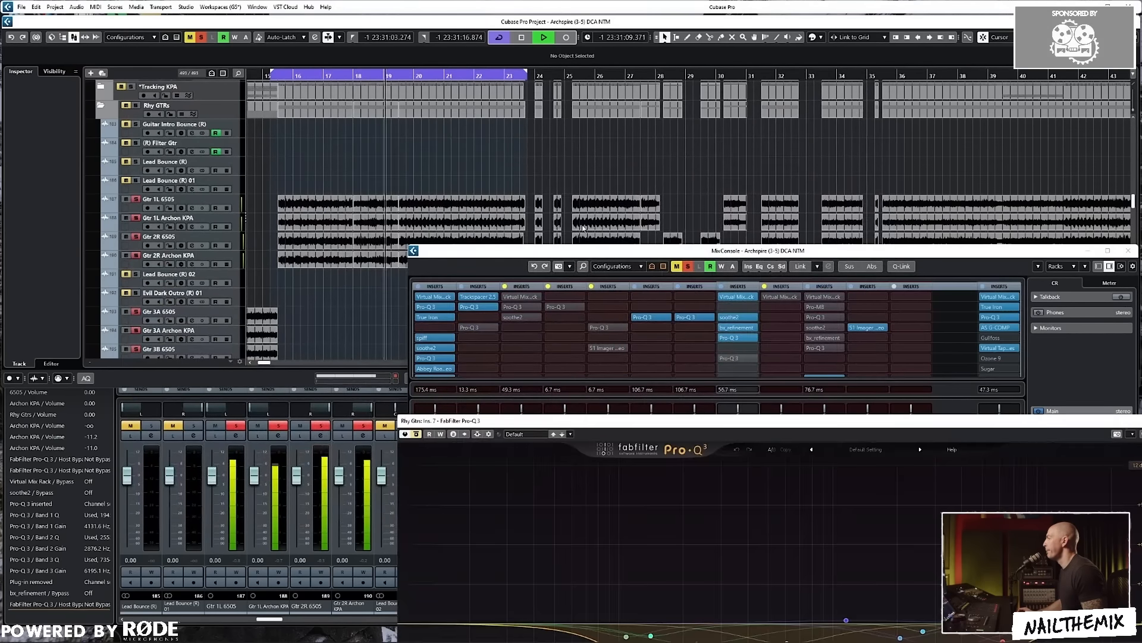
pyautogui.moveTo(796, 417); pyautogui.dragTo(498, 105)
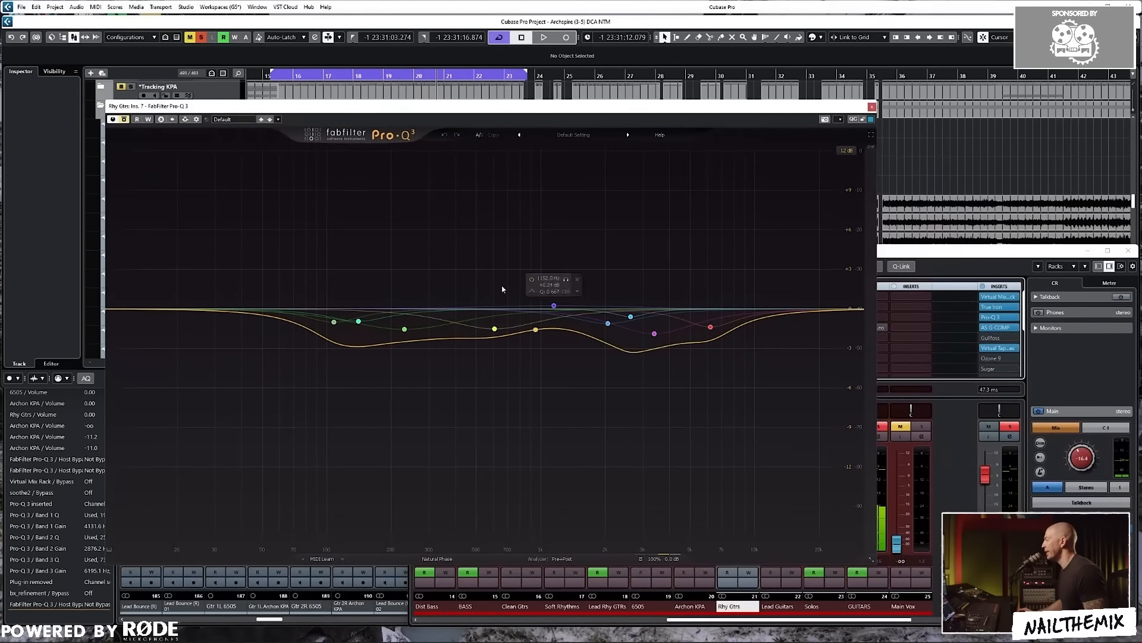
pyautogui.moveTo(653, 107); pyautogui.dragTo(744, 89)
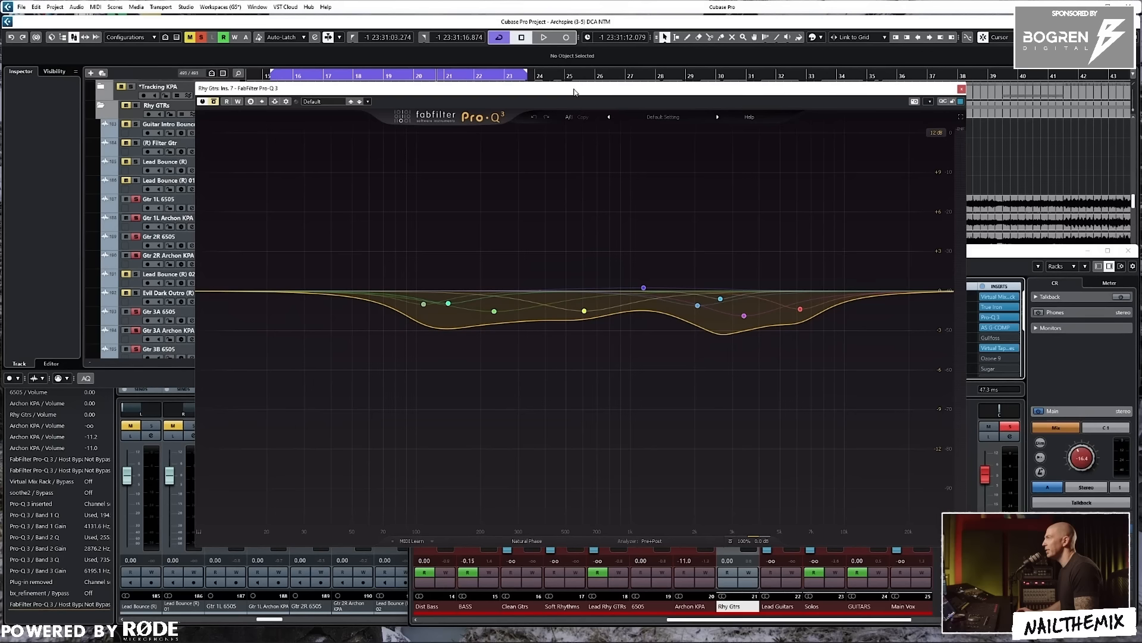
pyautogui.moveTo(575, 91); pyautogui.dragTo(567, 86)
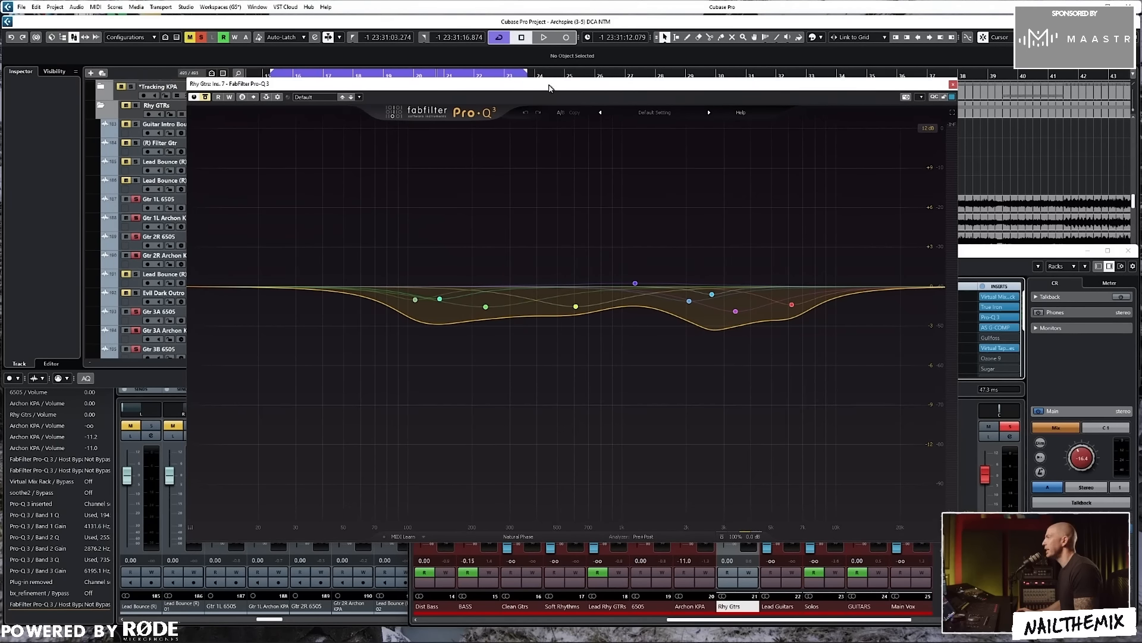
pyautogui.moveTo(554, 88); pyautogui.dragTo(563, 80)
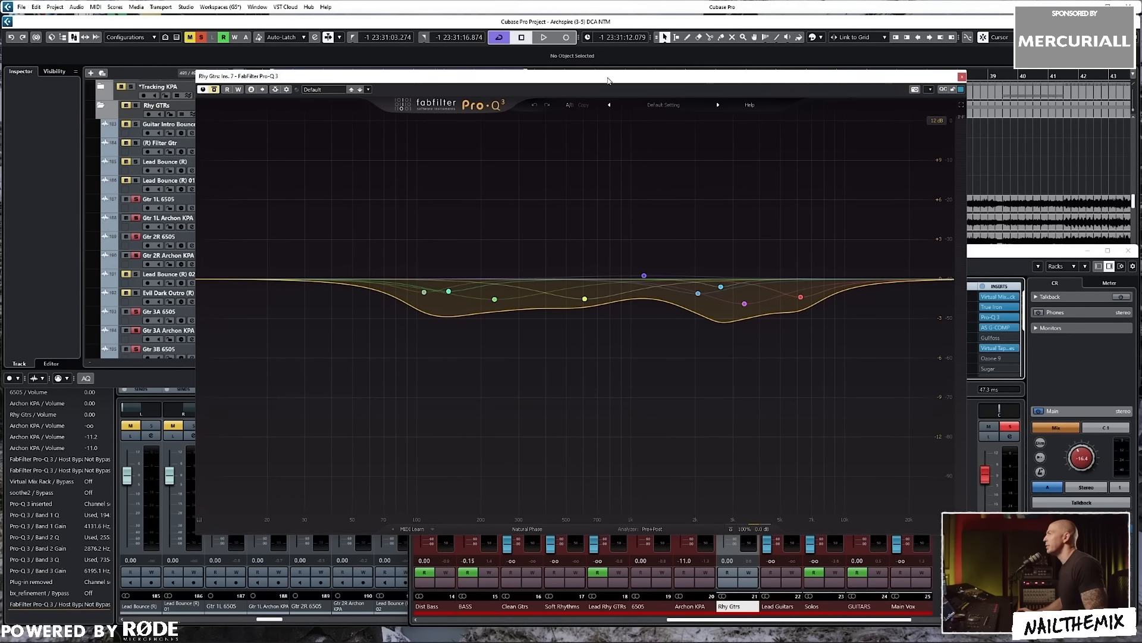
pyautogui.moveTo(591, 80); pyautogui.dragTo(587, 79)
pyautogui.press('space')
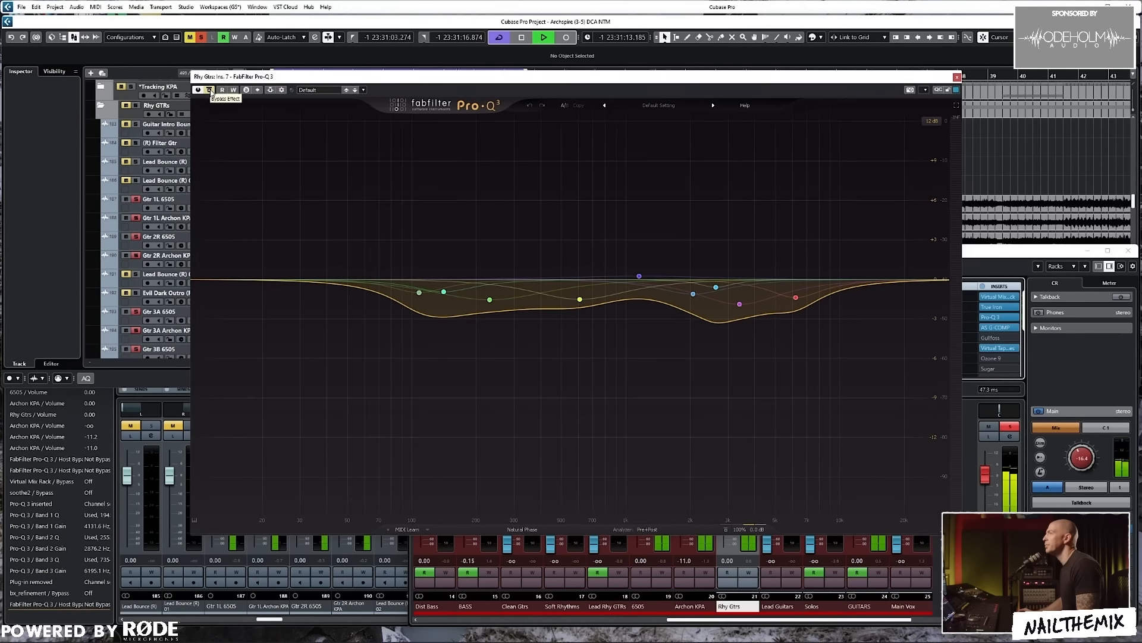
# Compare the slot 7 Pro-Q 3 on Rhy Gtrs active and bypassed during playback, leave it active, and close its window
pyautogui.click(211, 91)
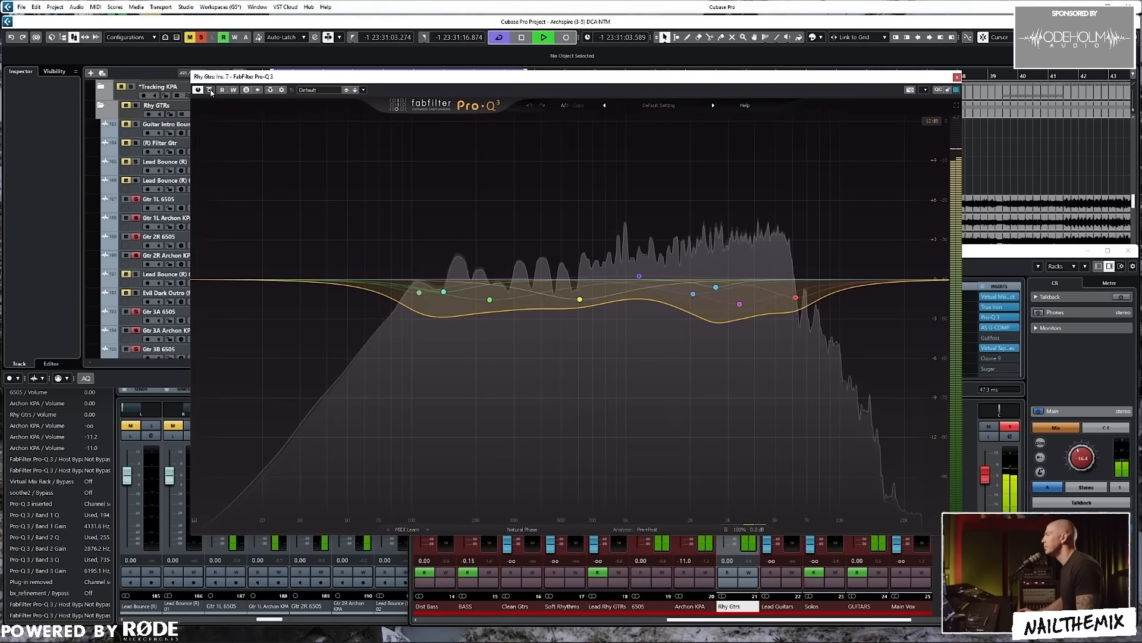
pyautogui.click(211, 92)
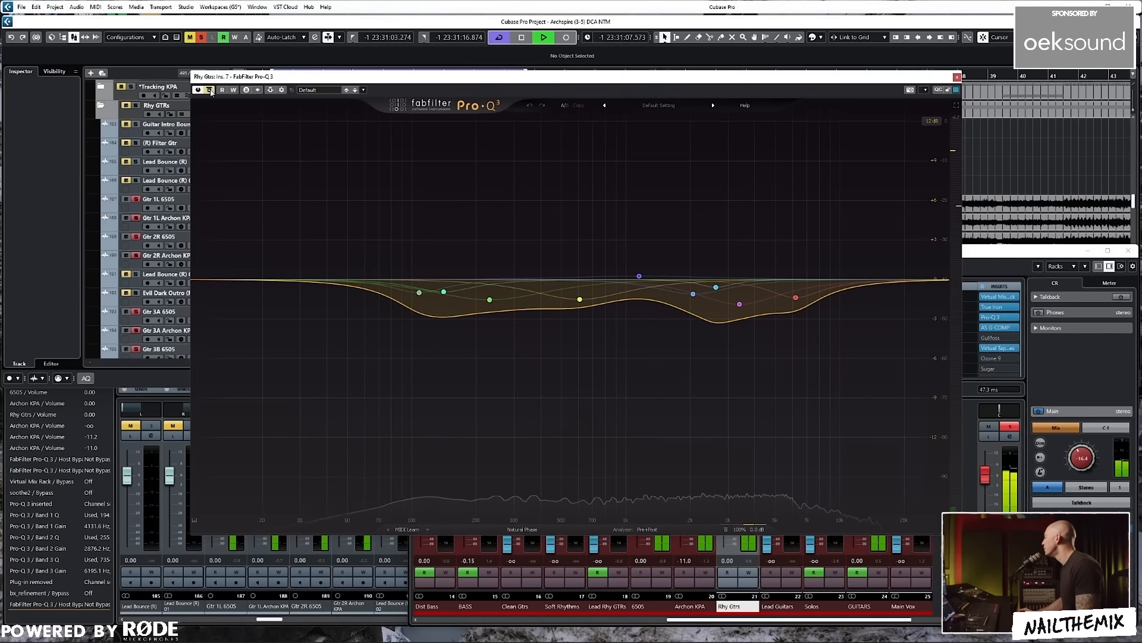
pyautogui.click(211, 92)
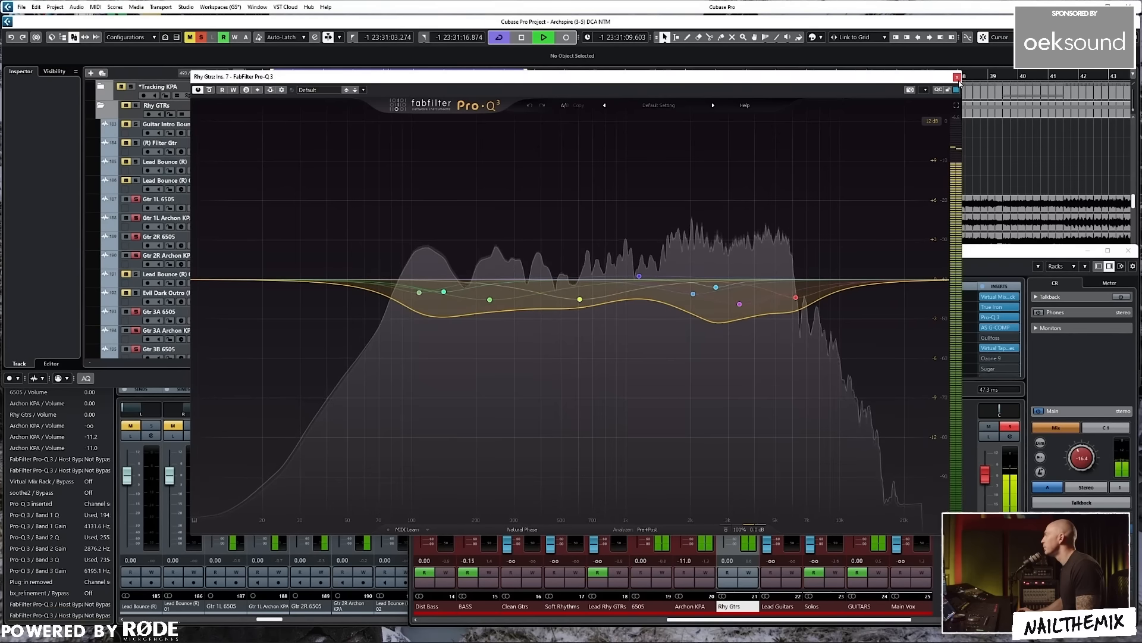
pyautogui.click(956, 78)
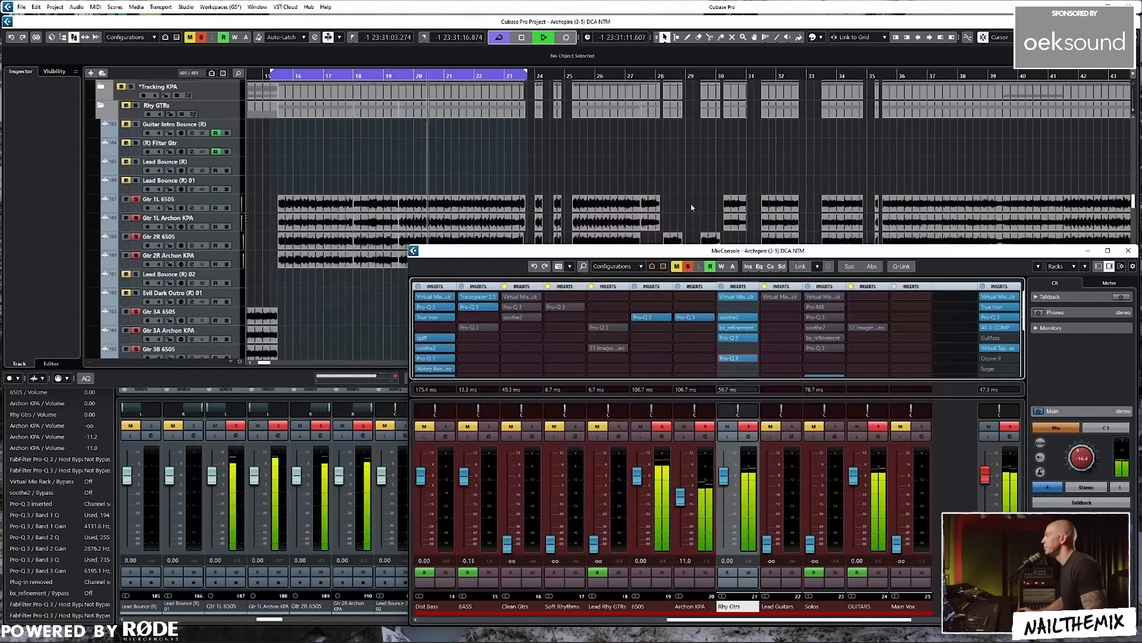
# Look over the insert chains in the MixConsole rack, including Rhy Gtrs, and stop playback
pyautogui.scroll(-2, 966, 338)
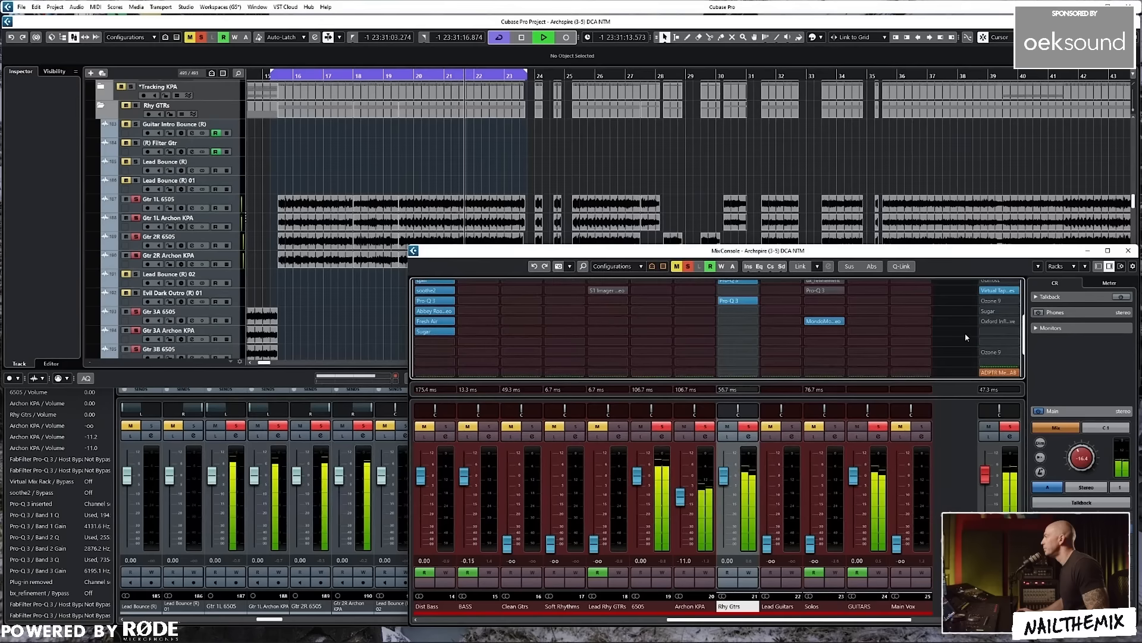
pyautogui.scroll(-3, 966, 337)
pyautogui.scroll(5, 966, 337)
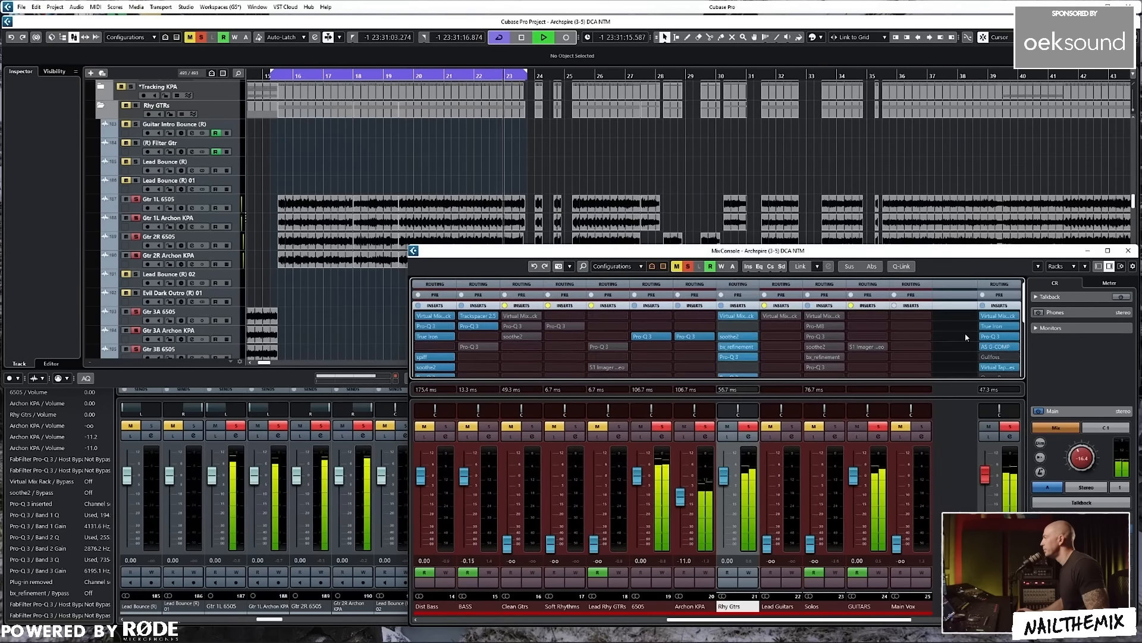
pyautogui.scroll(-4, 966, 338)
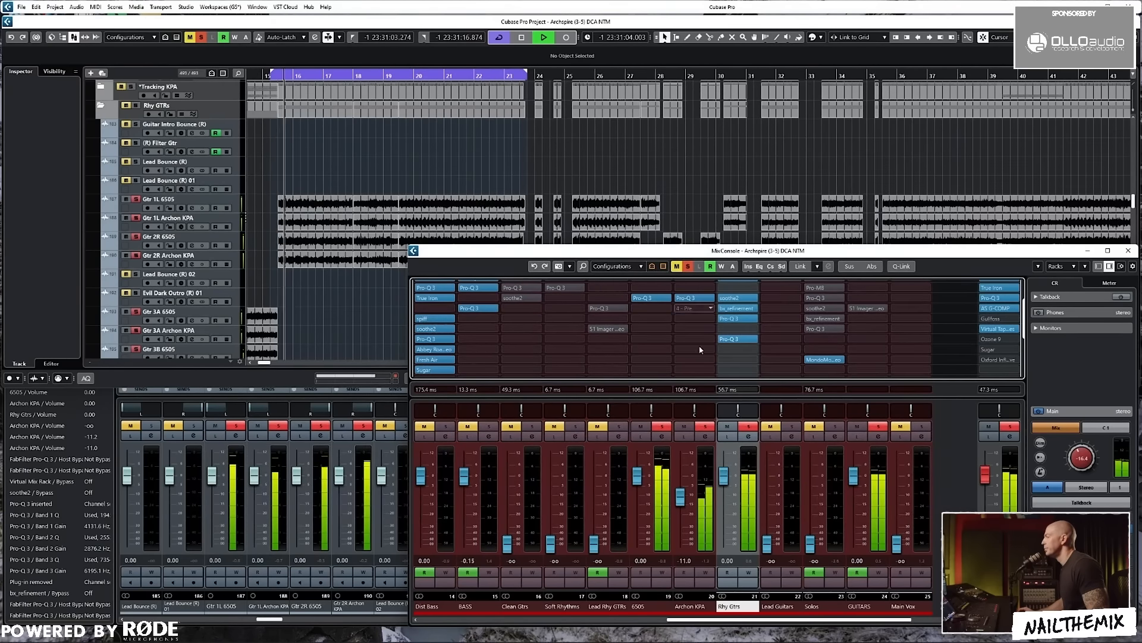
pyautogui.press('space')
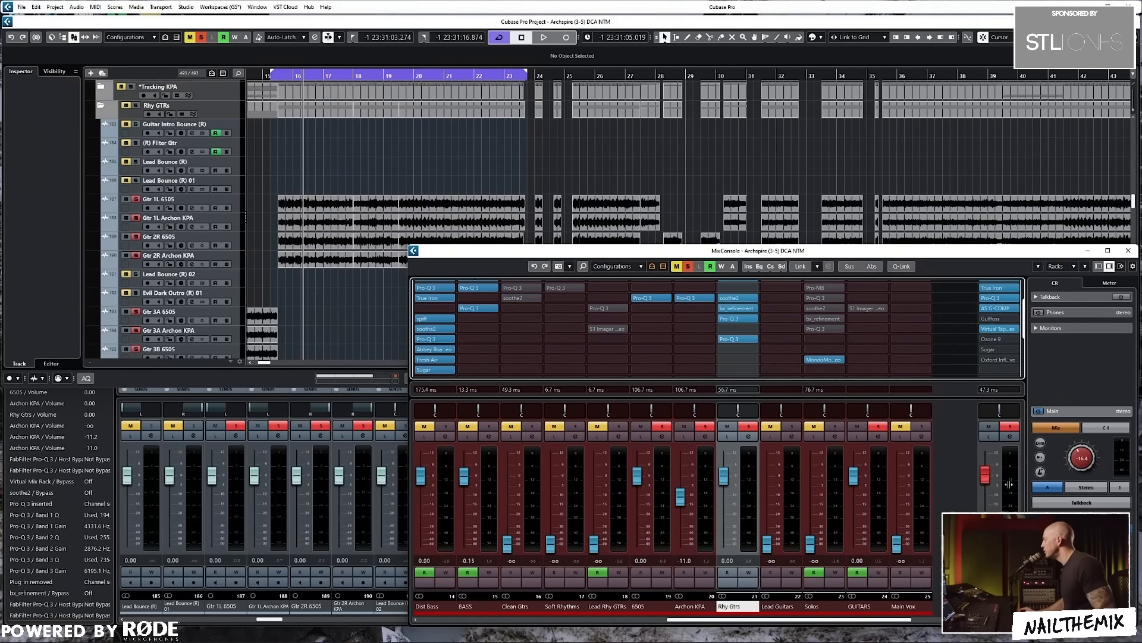
# Play the full mix with all mutes and solos off, and raise the Rhy Gtrs group fader to 2.80 dB
pyautogui.press('space')
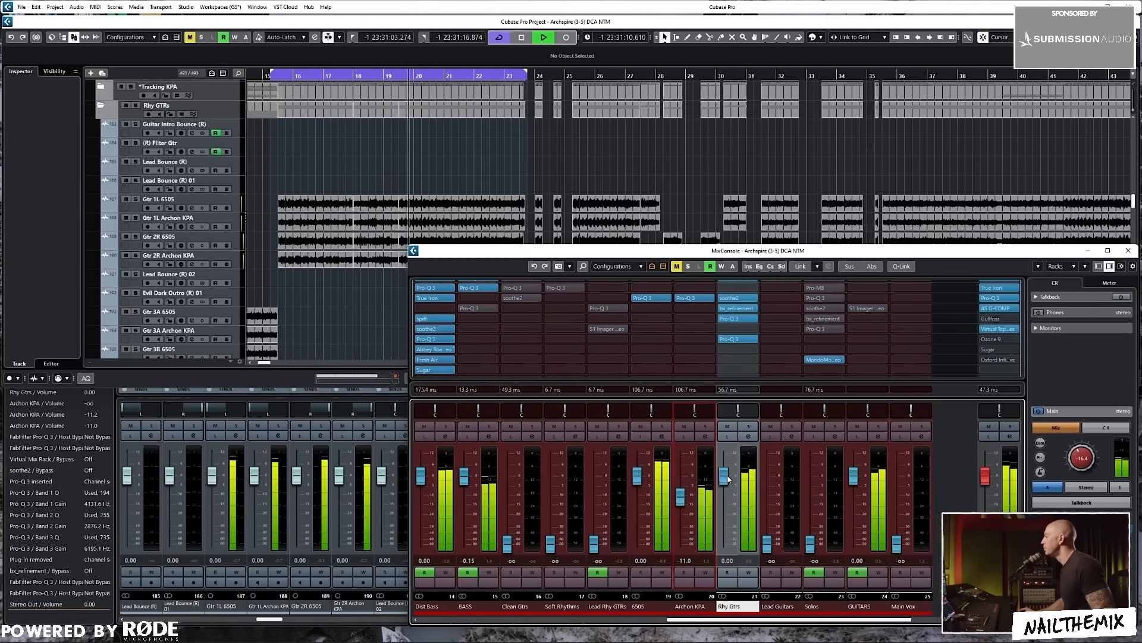
pyautogui.moveTo(728, 479); pyautogui.dragTo(777, 424)
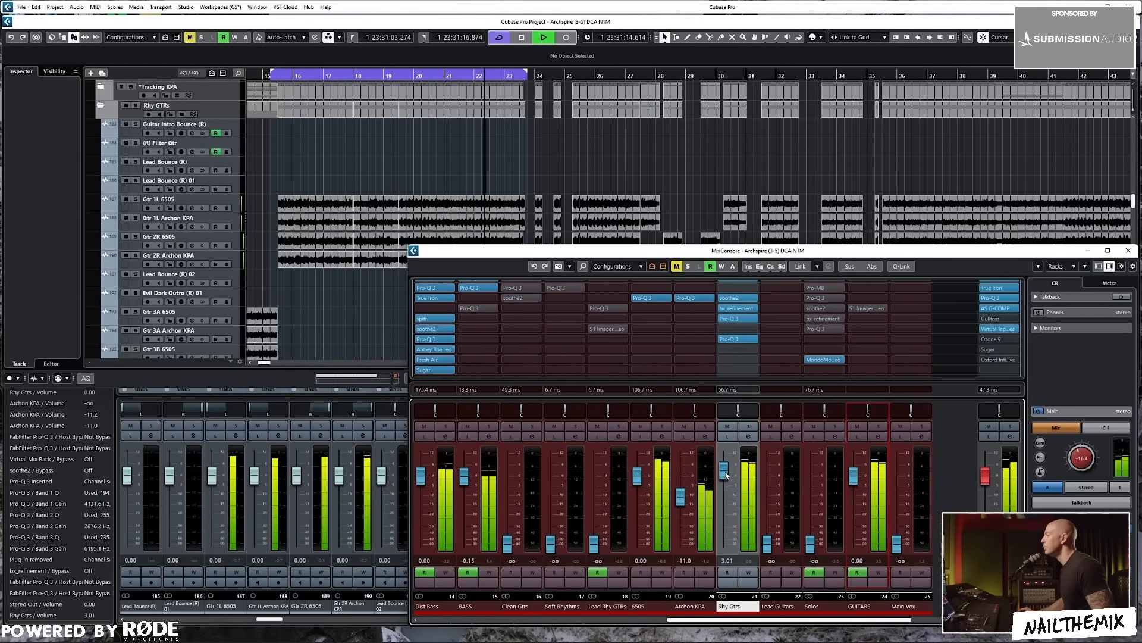
pyautogui.moveTo(725, 475); pyautogui.dragTo(725, 474)
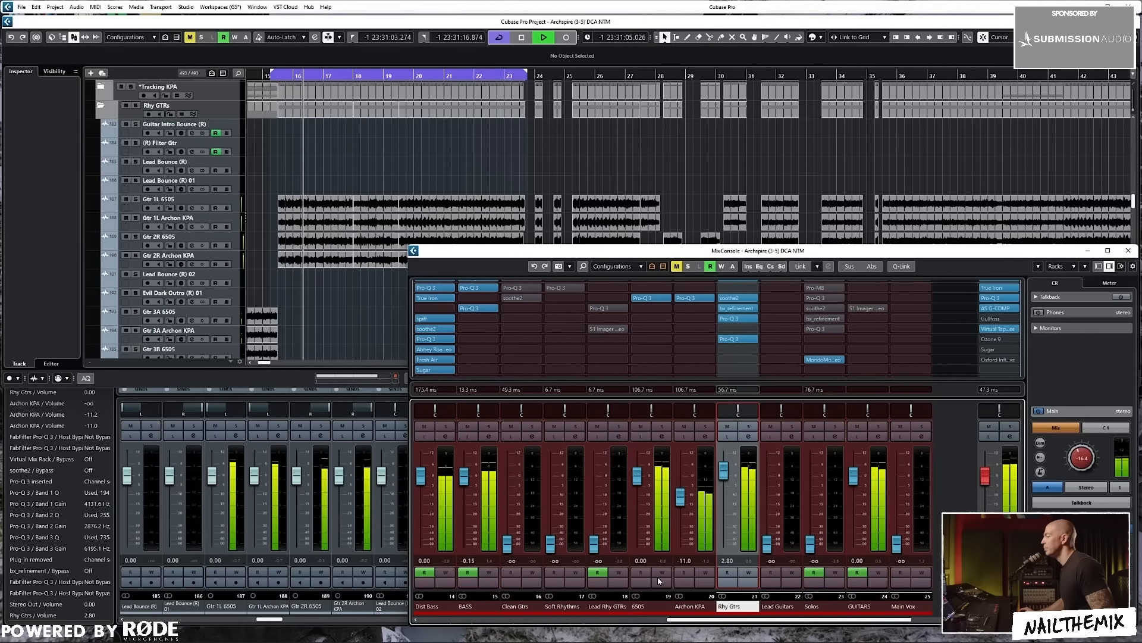
pyautogui.moveTo(702, 619); pyautogui.dragTo(682, 619)
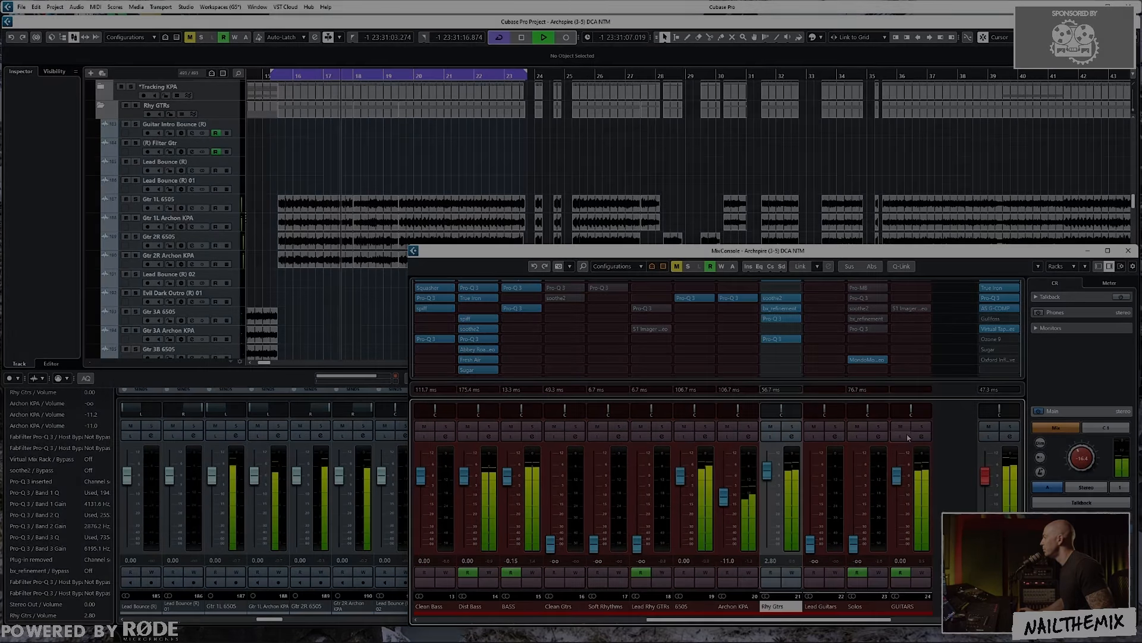